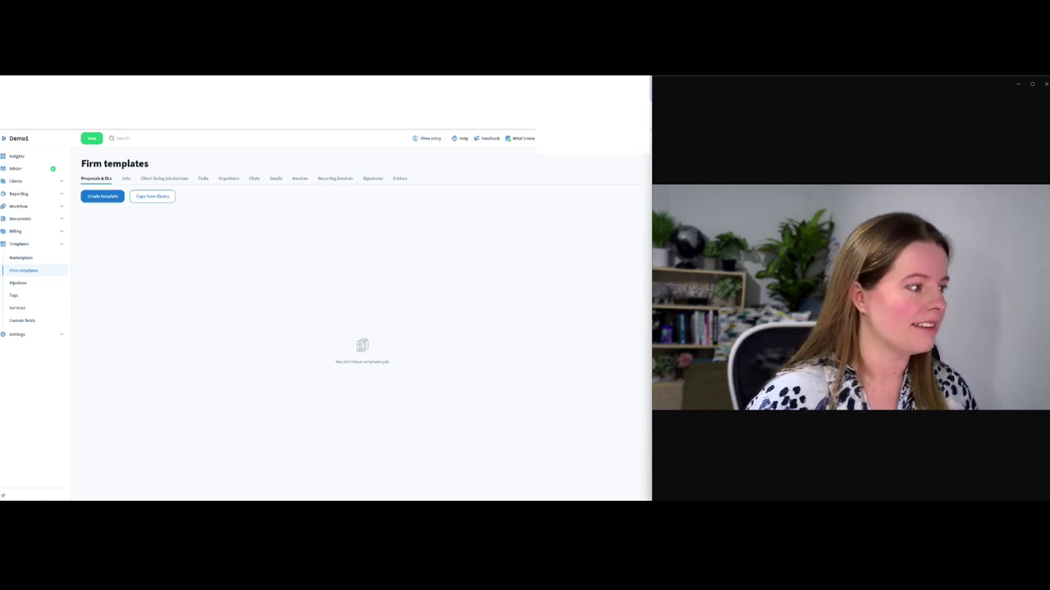
- Copy the "EN (UK) - Letter of Engagement Example" proposal template from the library into the firm templates
click(61, 244)
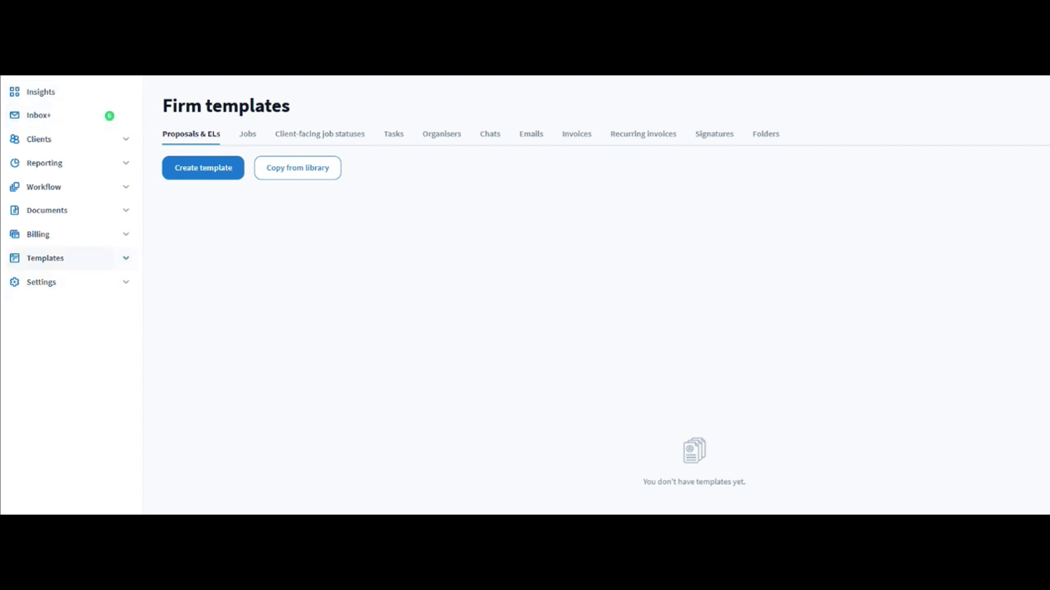
click(126, 258)
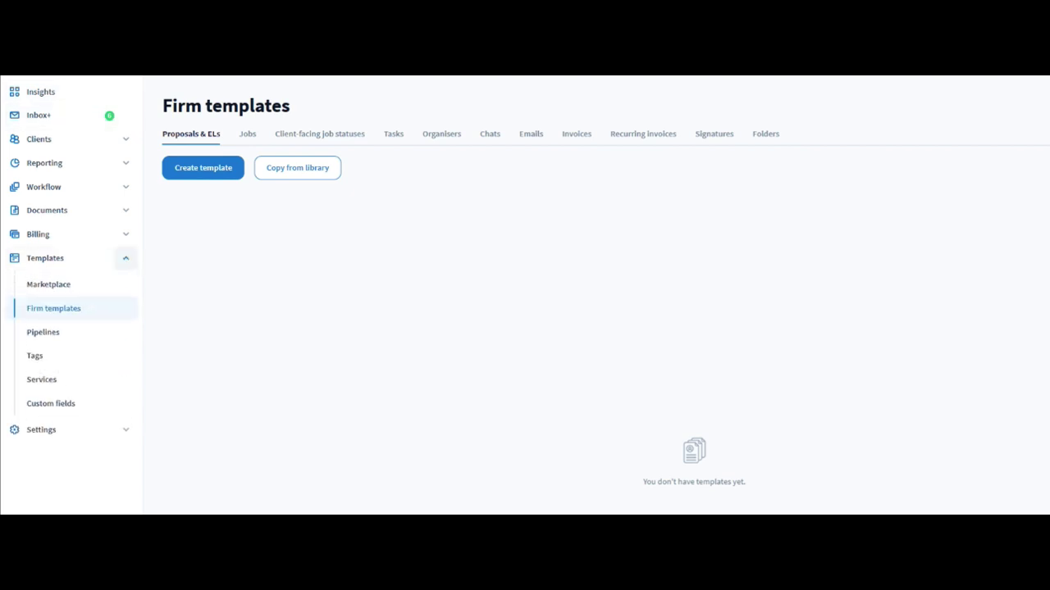
click(69, 308)
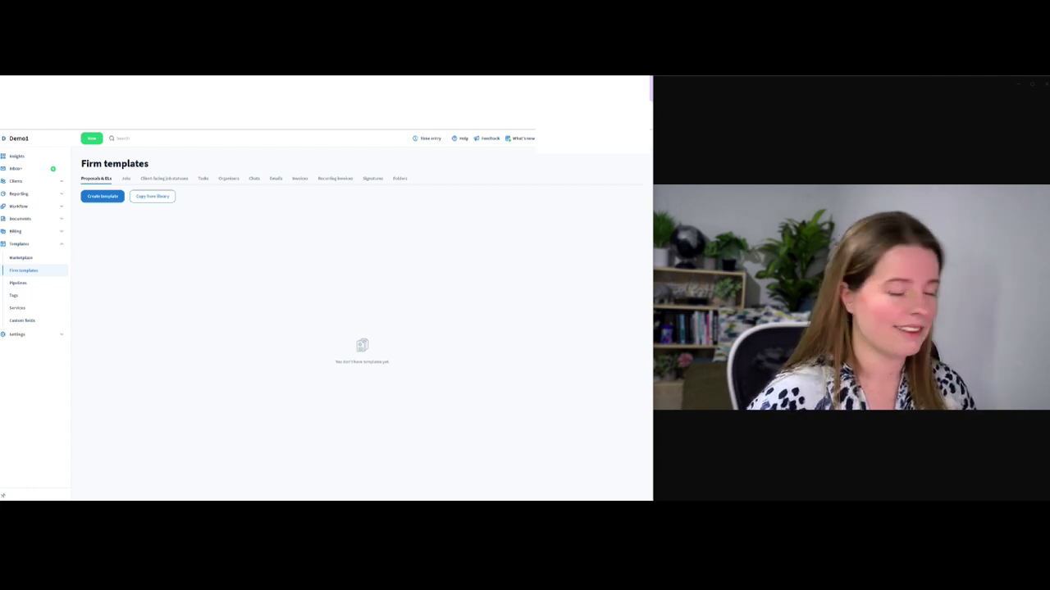
click(152, 196)
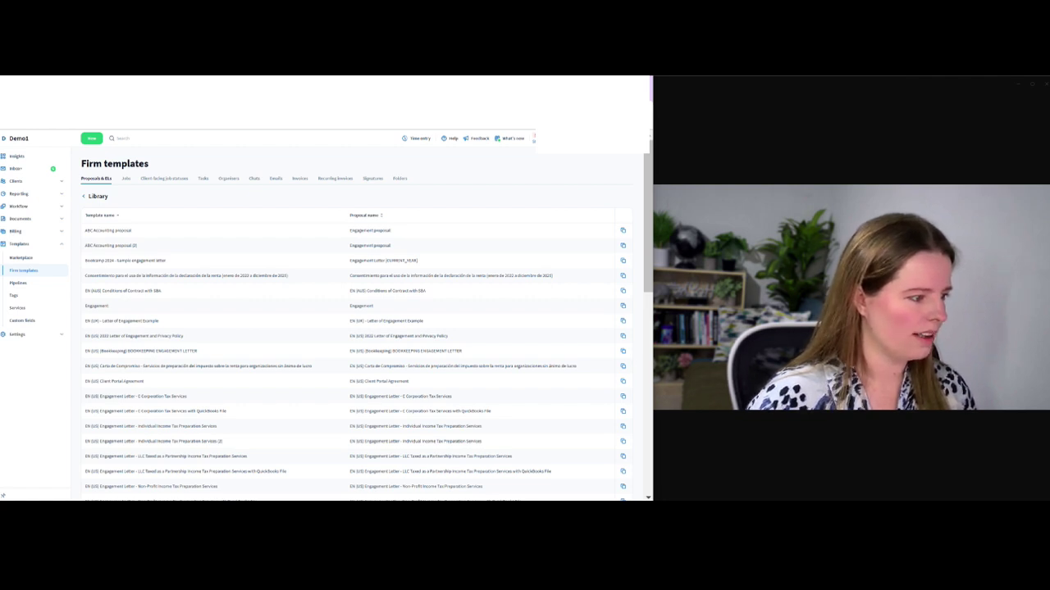
drag(84, 321, 423, 320)
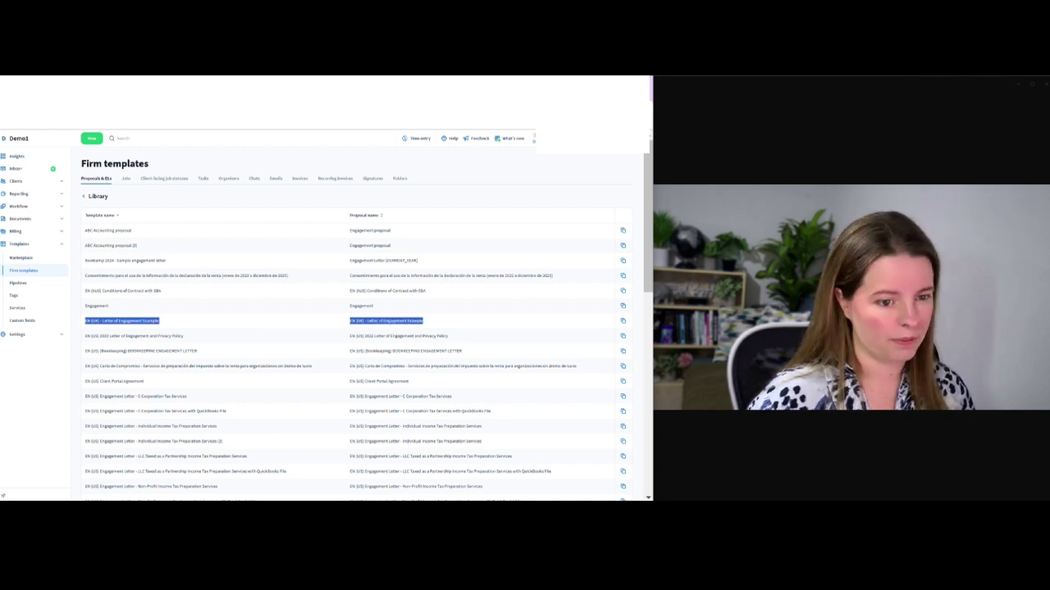
click(622, 320)
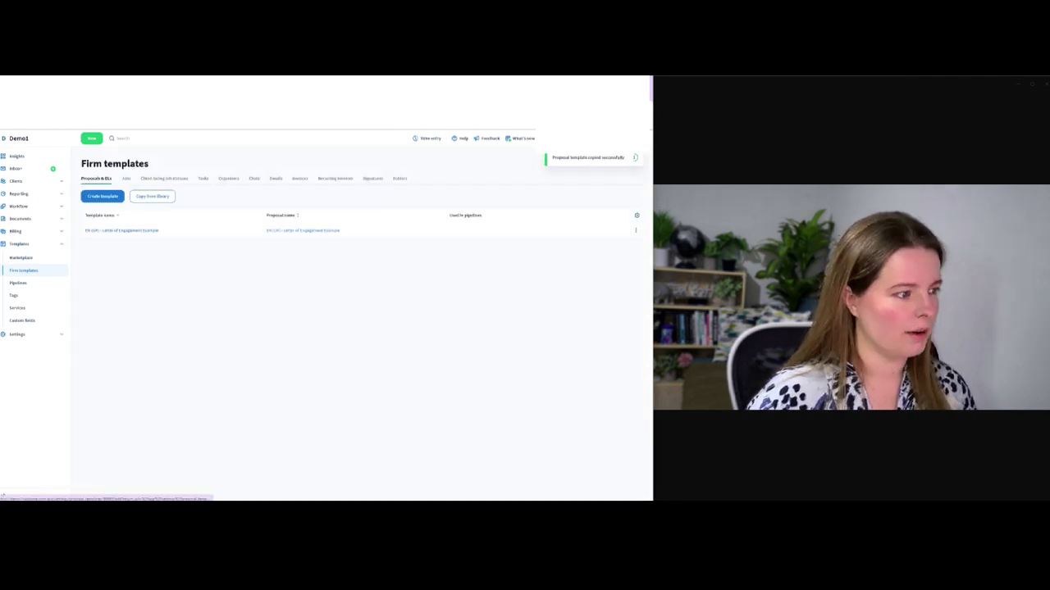
- Open the copied letter of engagement template and replace "Example" in its template name with "(Accounting)"
click(121, 231)
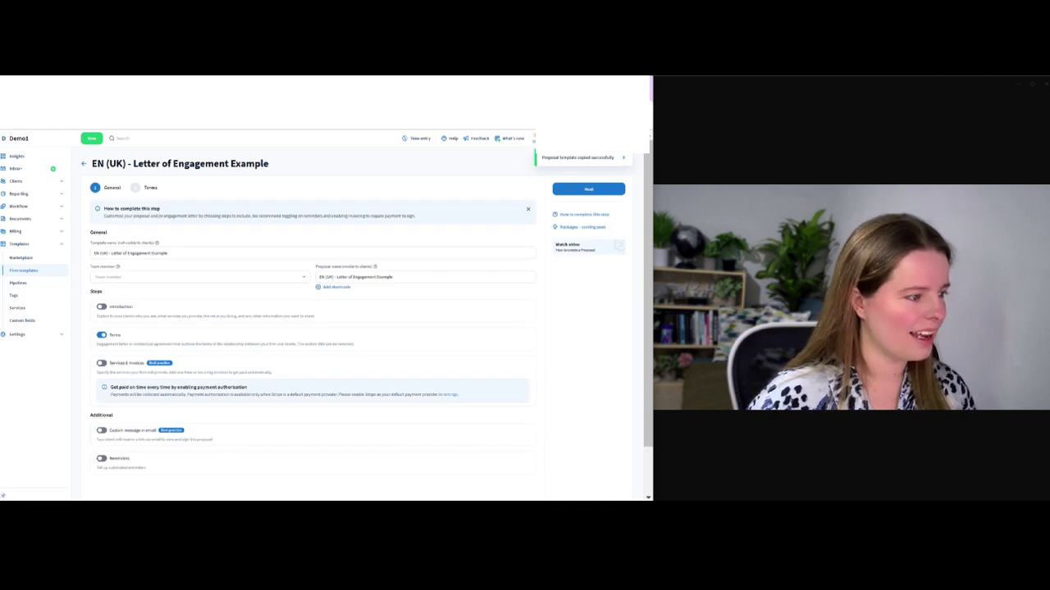
click(131, 252)
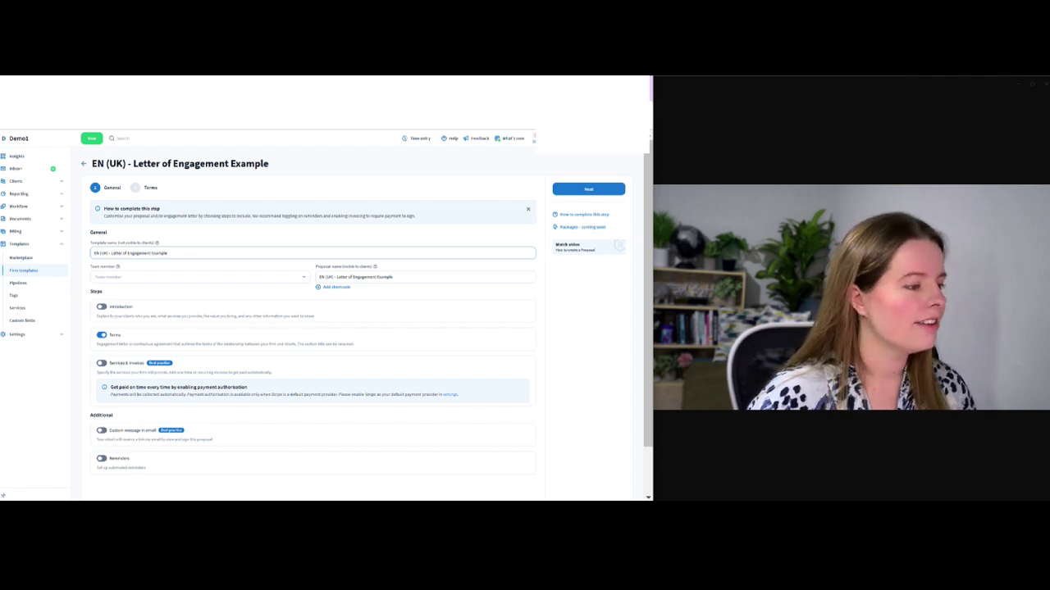
double_click(159, 252)
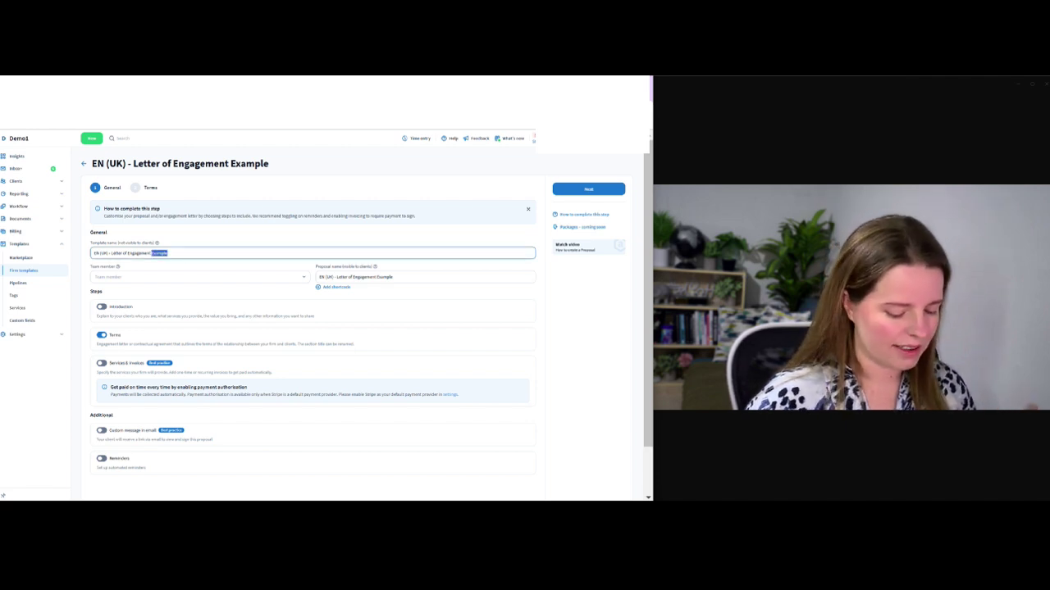
key(BackSpace)
text(clAccounting)
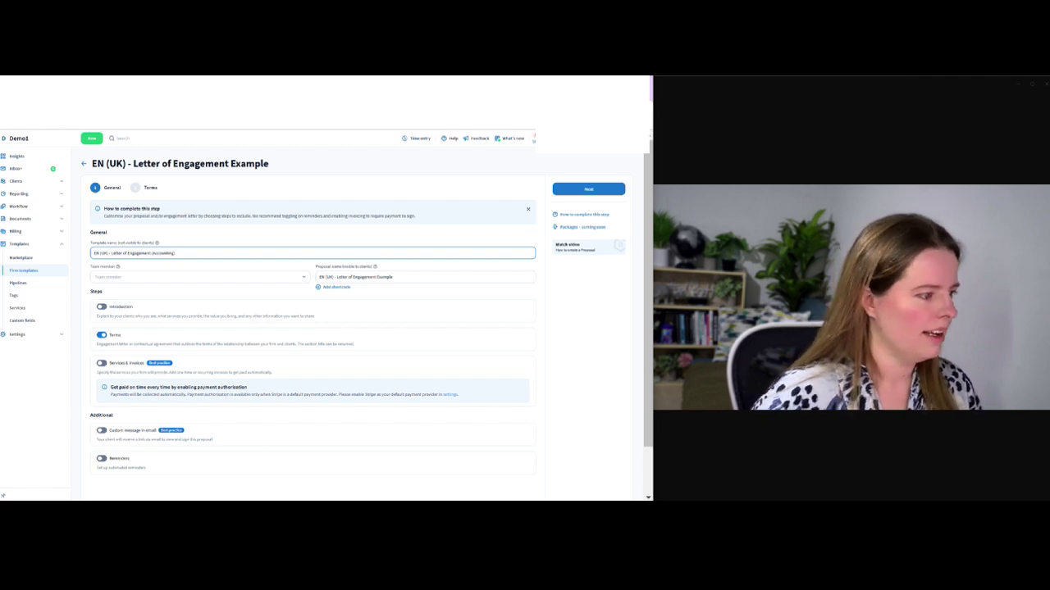
text())
- Assign the team member to the engagement letter template
key(Tab)
key(Return)
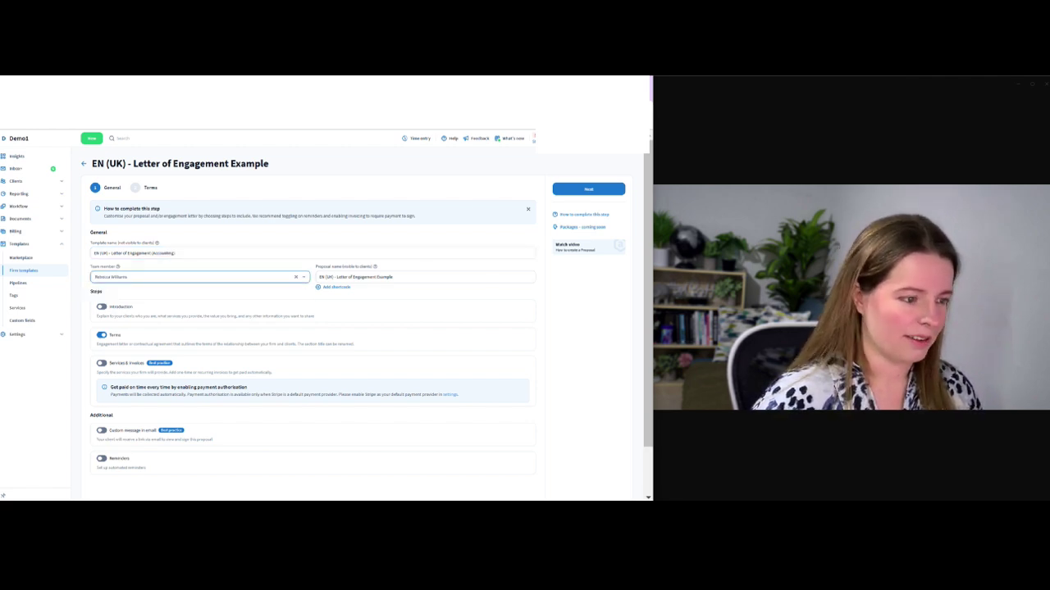
key(Tab)
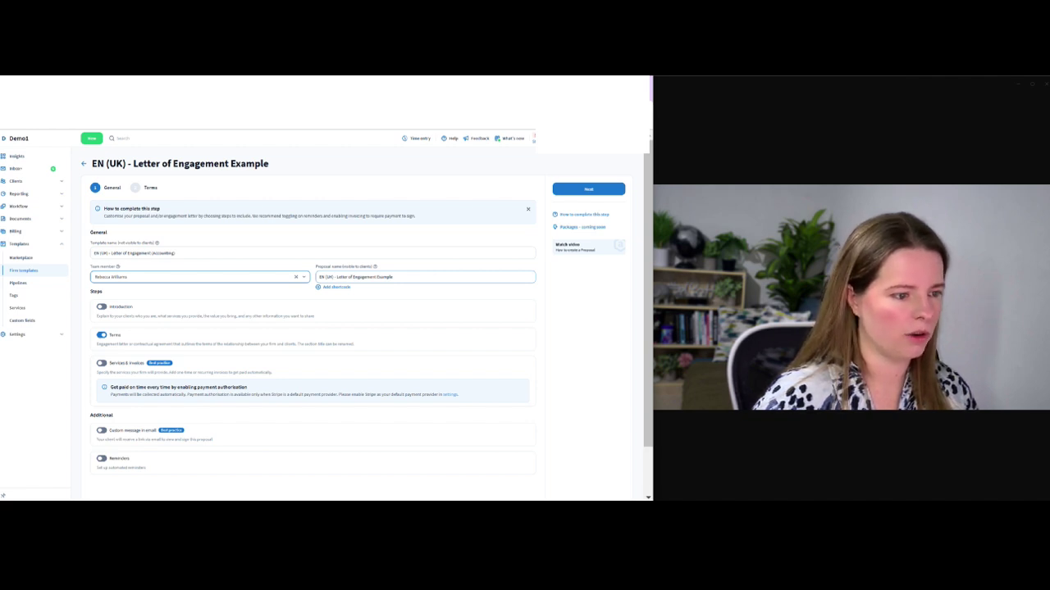
- Shorten the proposal name to "Letter of Engagement" and remove the "EN (UK) -" prefix from the template name
double_click(383, 276)
key(BackSpace)
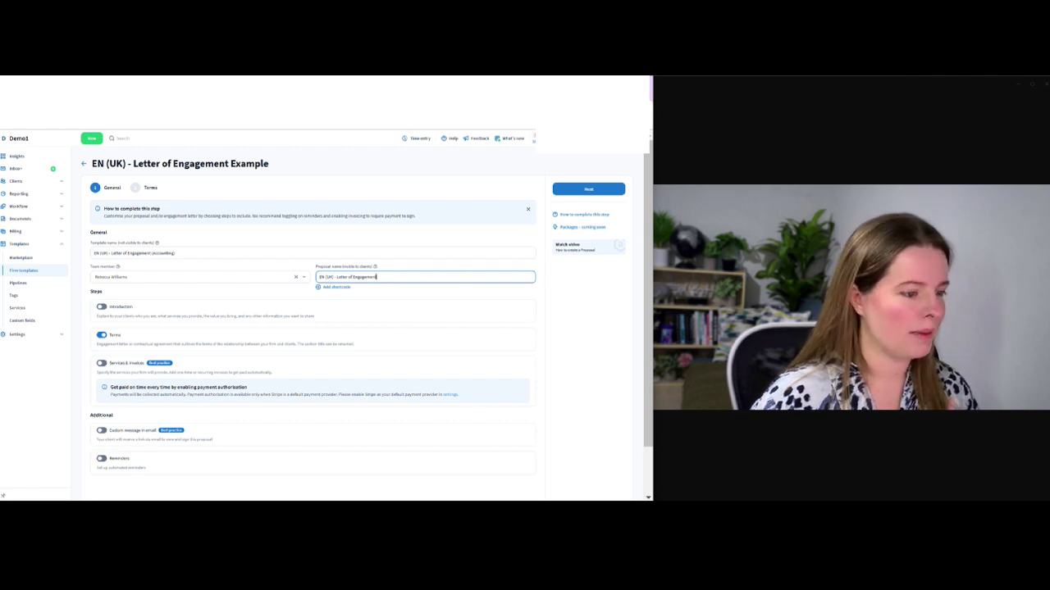
key(shift+Home)
key(BackSpace)
drag(93, 252, 112, 252)
key(BackSpace)
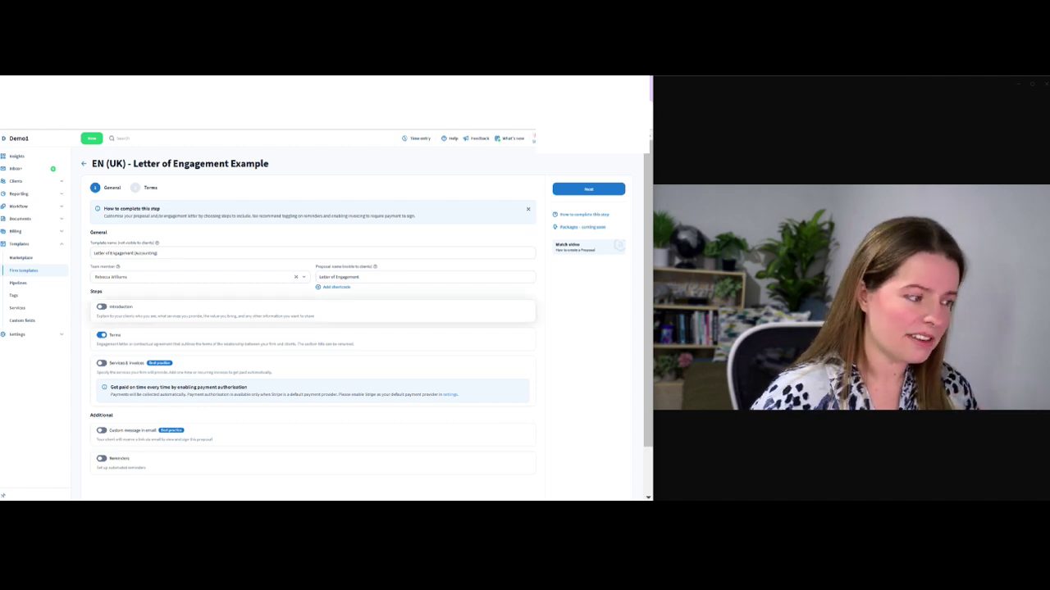
- Enable the Introduction and Services & Invoices steps and the custom message in email for the template
click(102, 307)
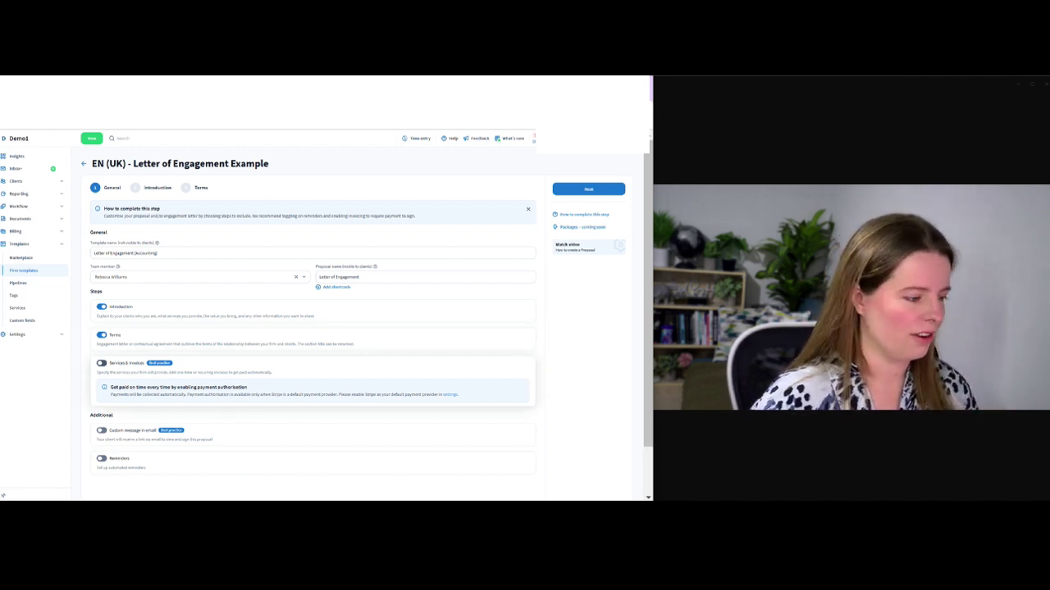
click(101, 363)
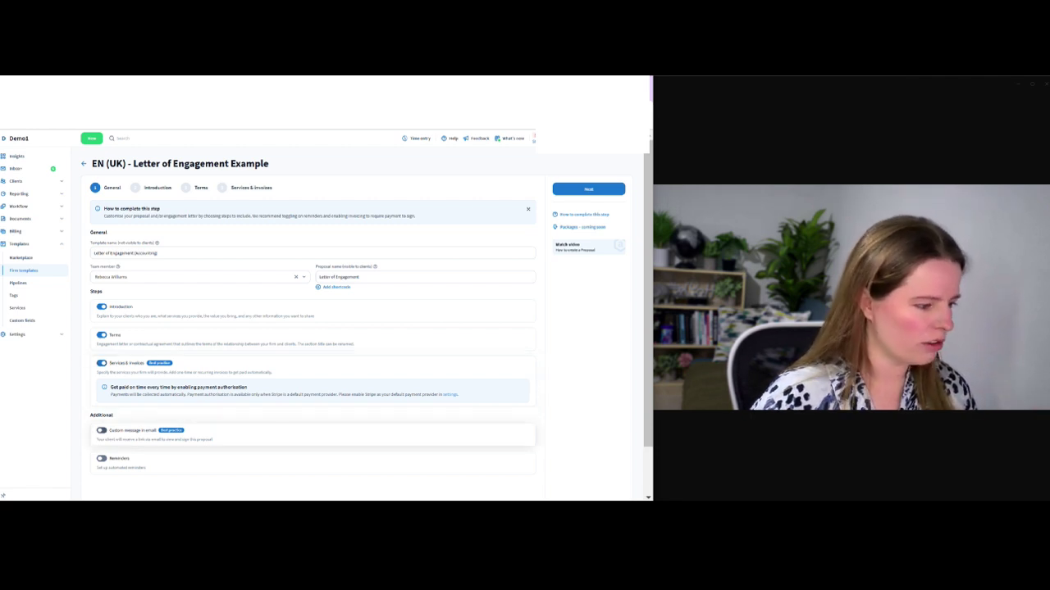
click(102, 431)
scroll(102, 435, down, 1)
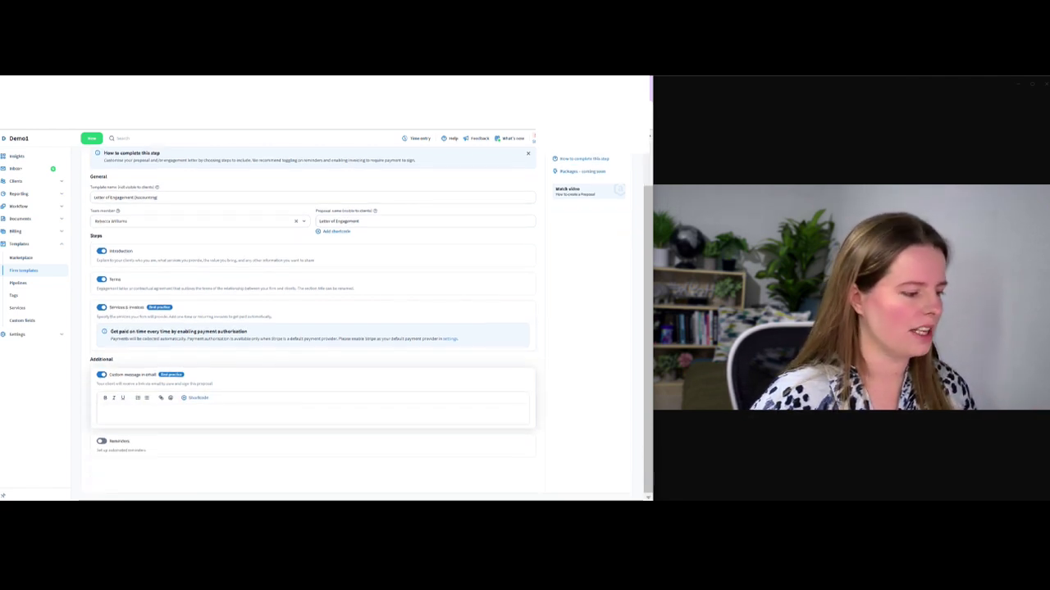
- Turn on automated reminders and set the days until next reminder to 10
click(101, 441)
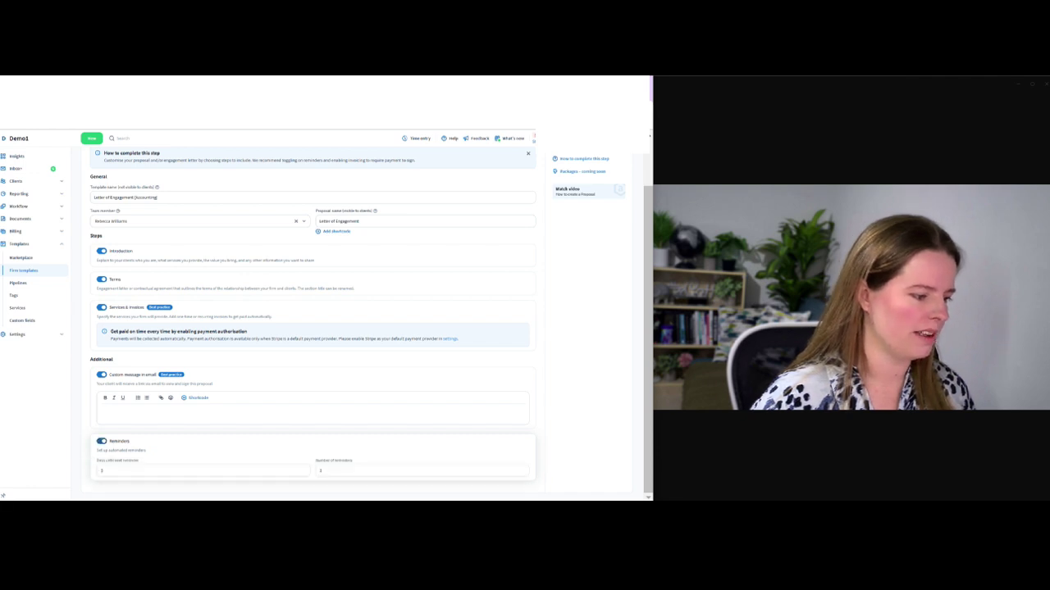
click(106, 470)
click(103, 470)
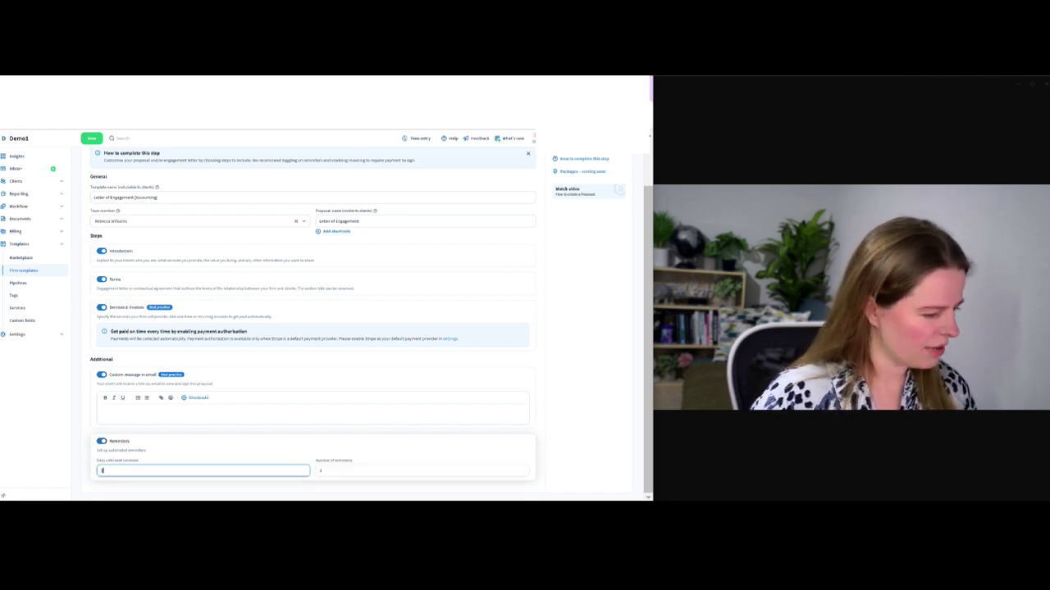
key(Tab)
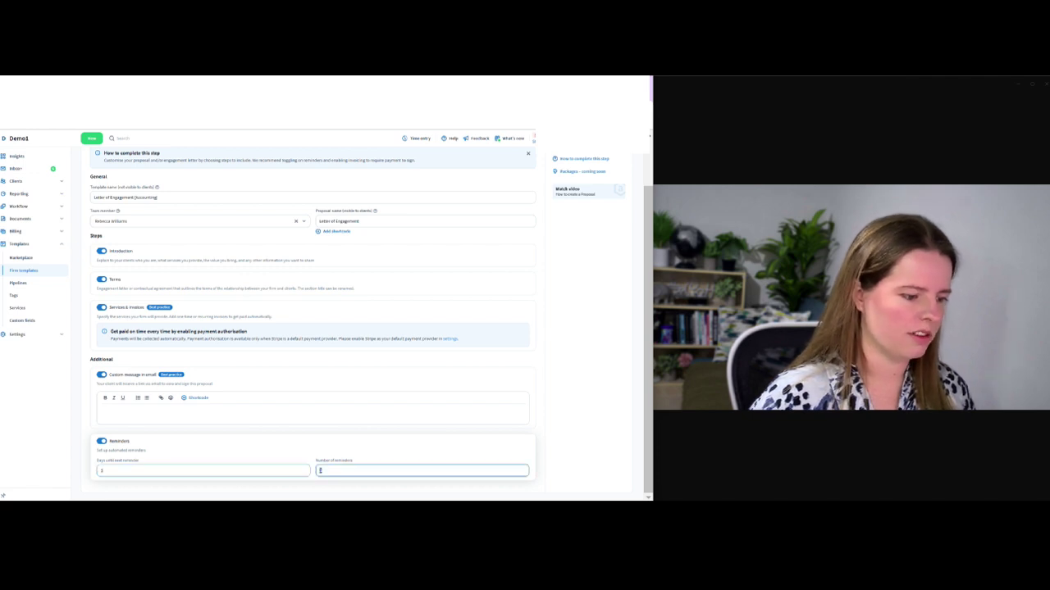
key(shift+Tab)
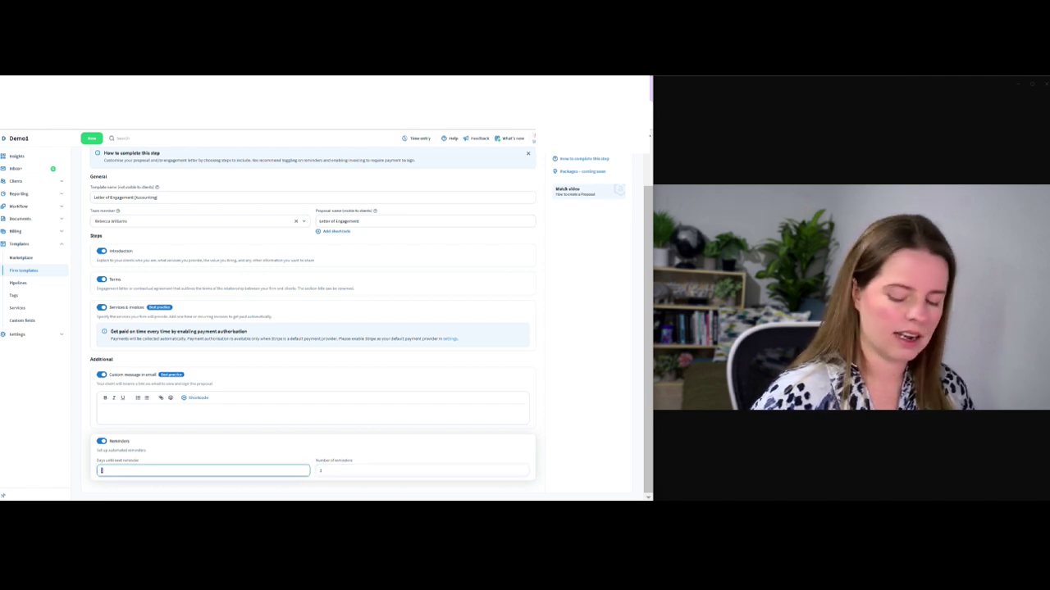
text(10)
key(Tab)
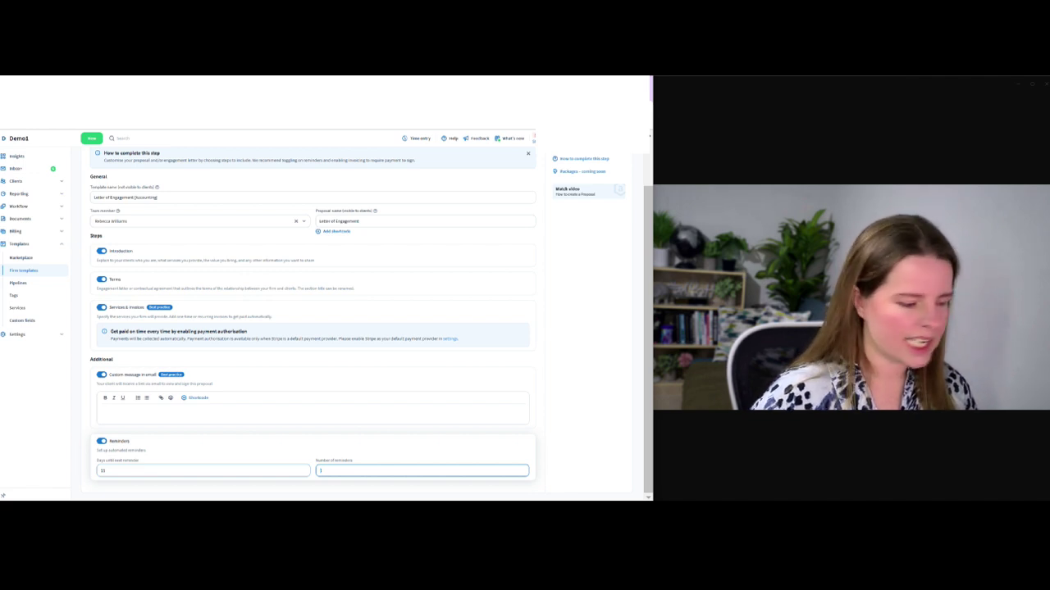
key(Tab)
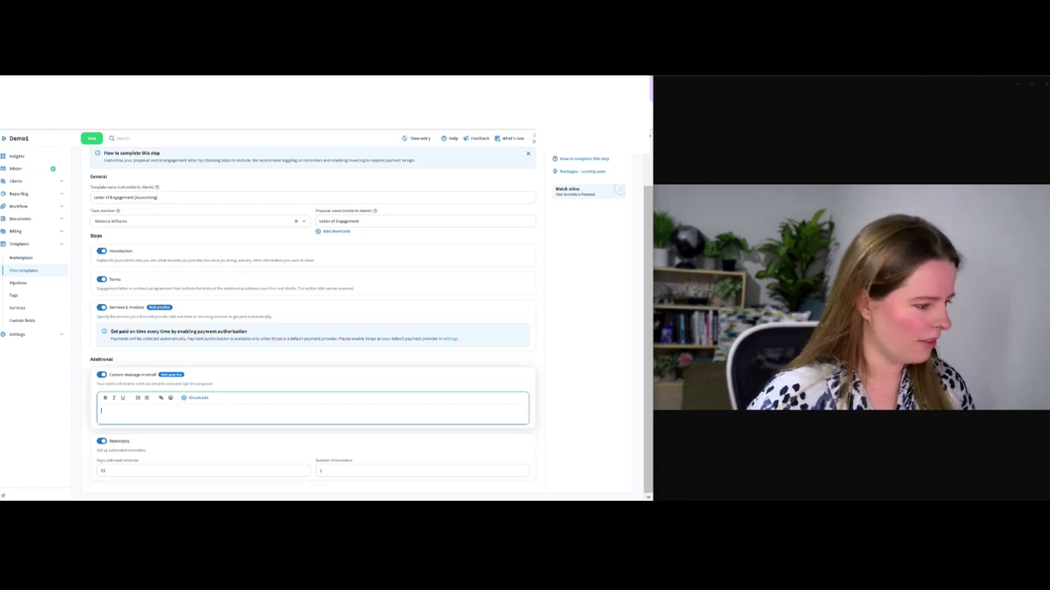
- Start the custom email message with the greeting "Hi [ACCOUNT_NAME]," using the account name shortcode
click(100, 410)
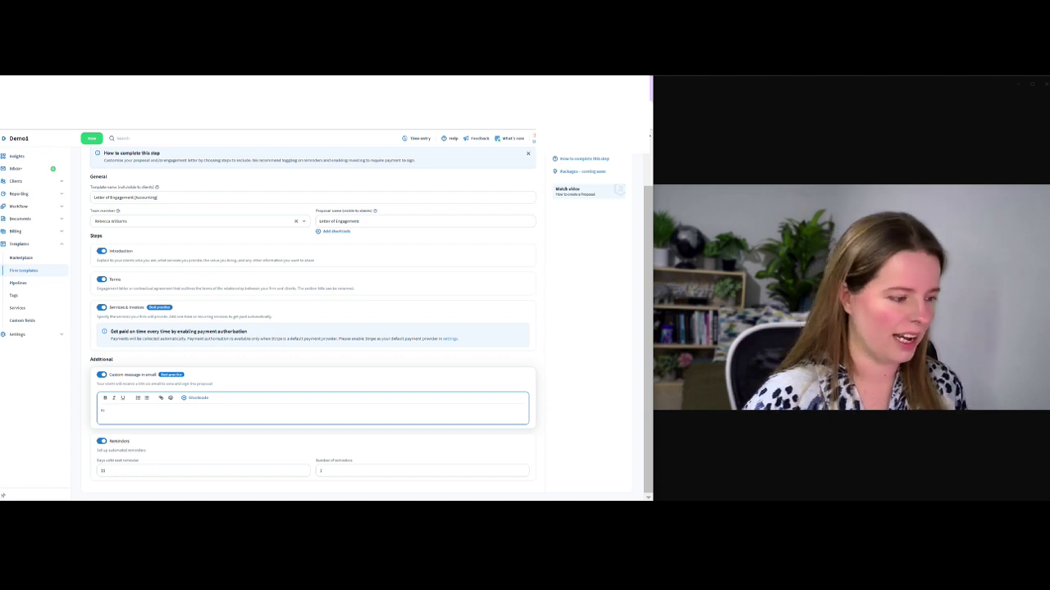
click(195, 398)
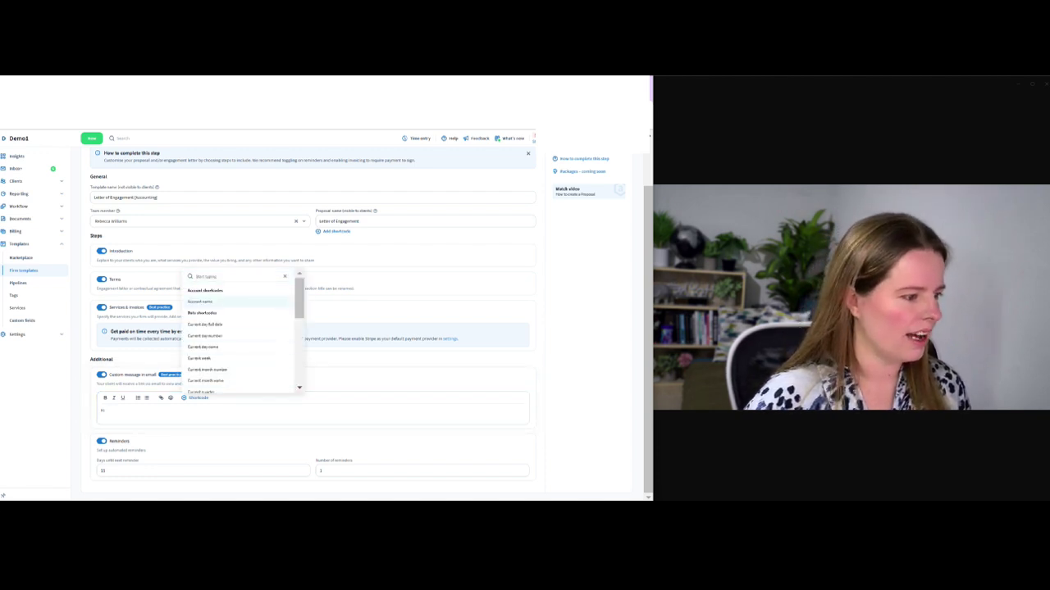
scroll(215, 308, down, 4)
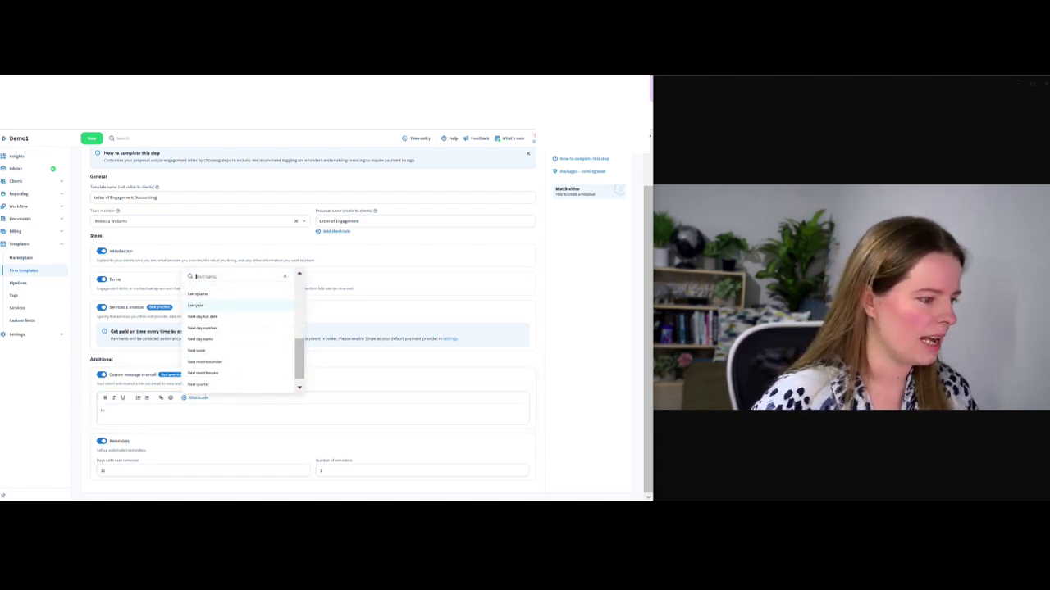
scroll(221, 332, up, 4)
scroll(237, 336, up, 1)
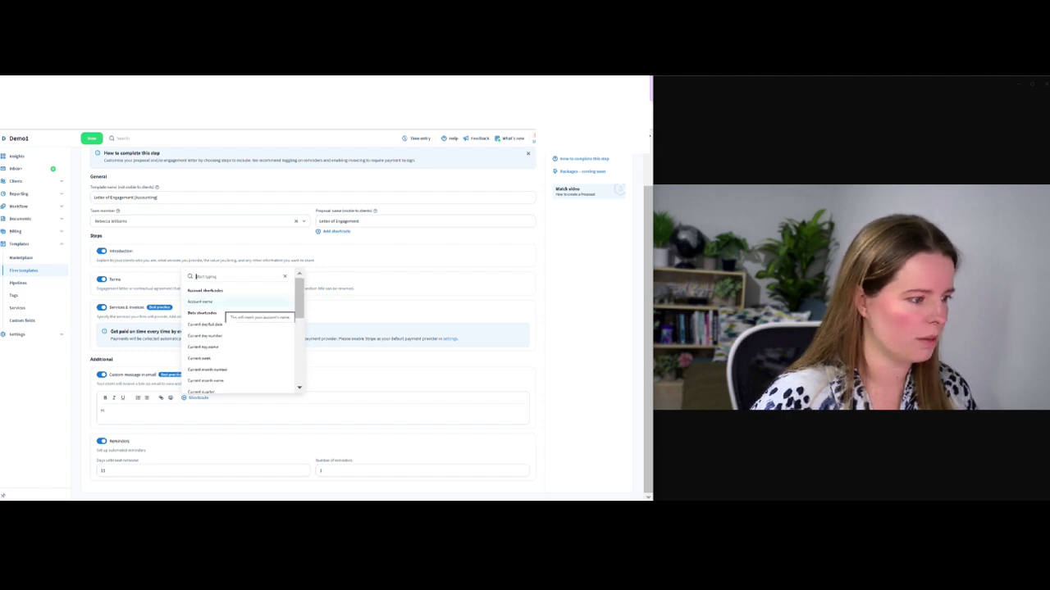
click(205, 315)
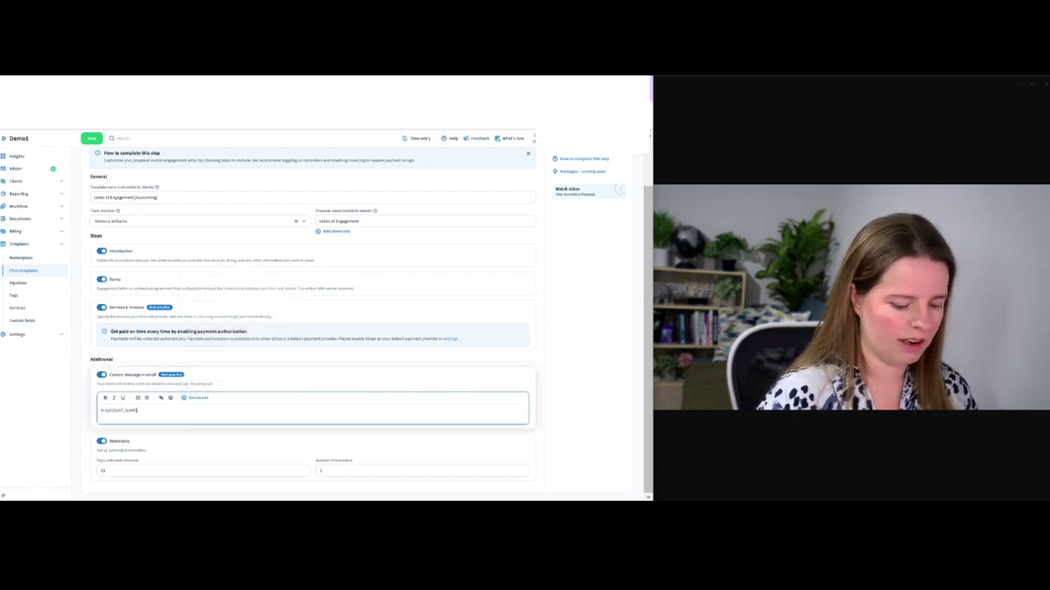
text(,)
key(Return)
- Write "Please see attached a copy of your engagement letter. Please review and sign if happy." and close the message with "Kind regards"
text(Please see attac)
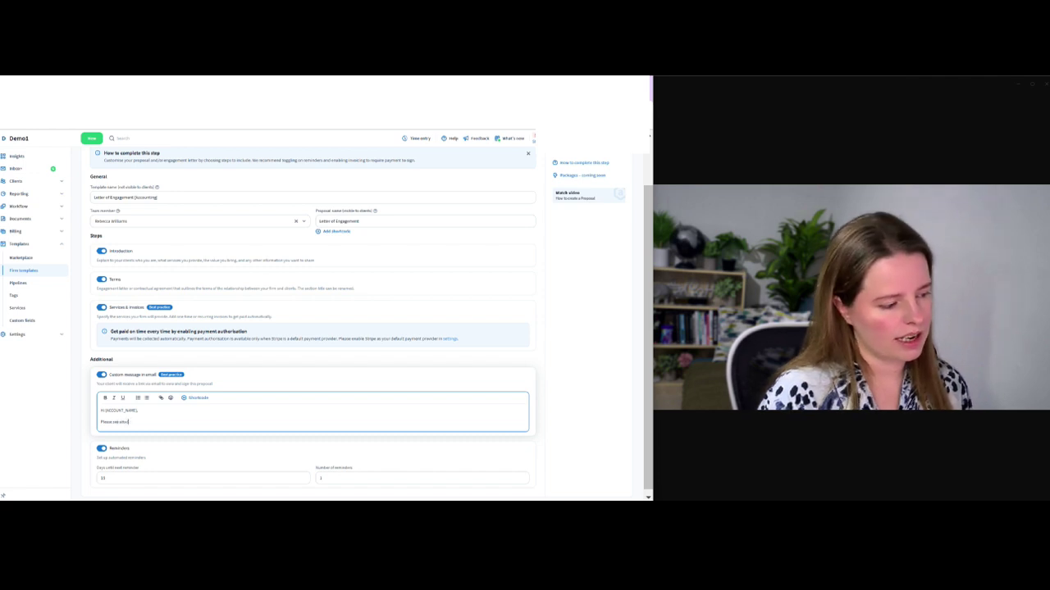
text(hed a copy of)
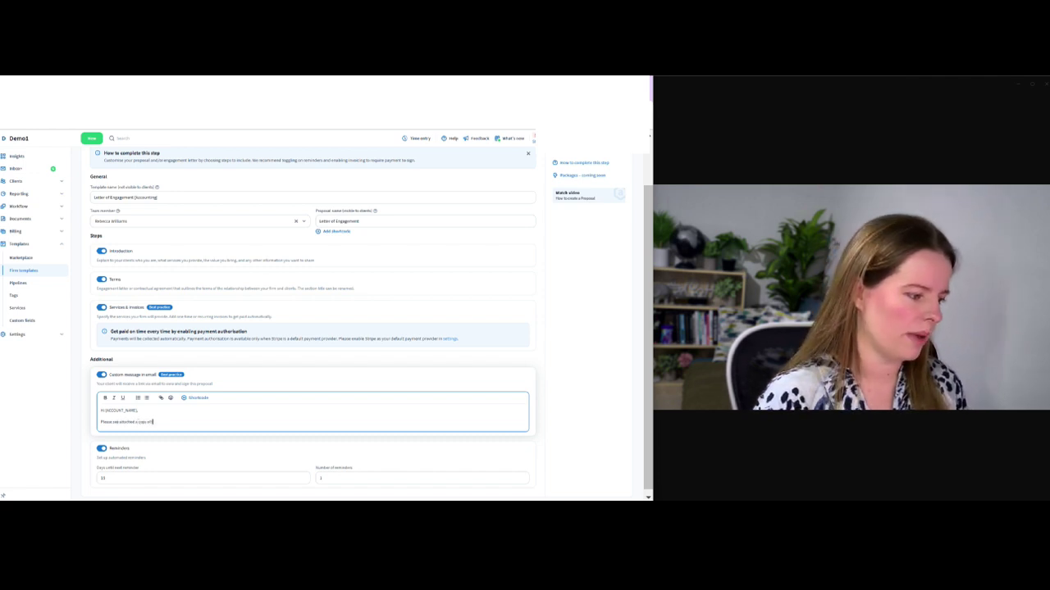
text( your engagement)
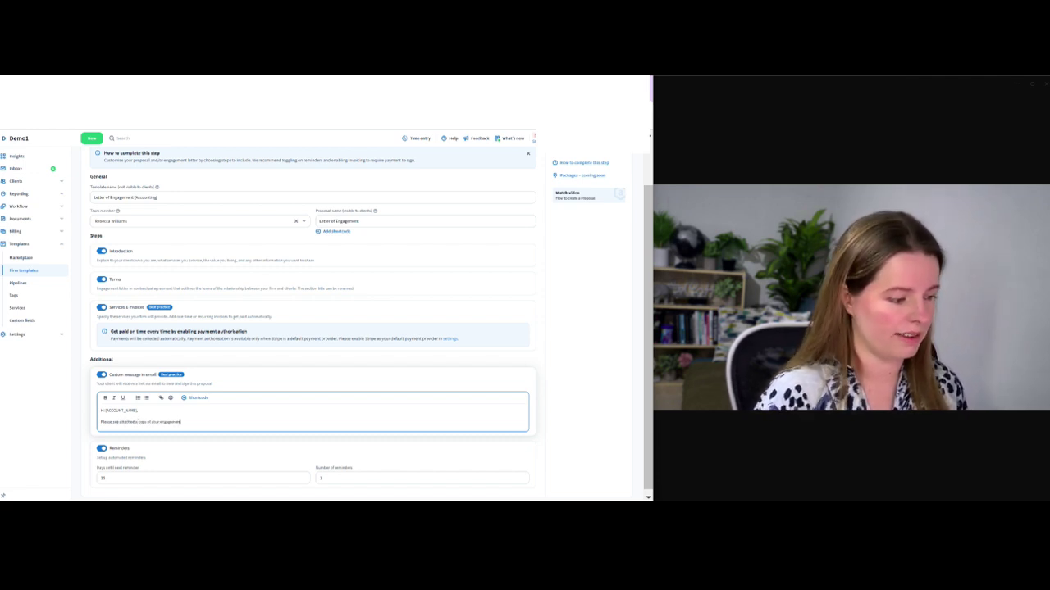
text( letter. Please review)
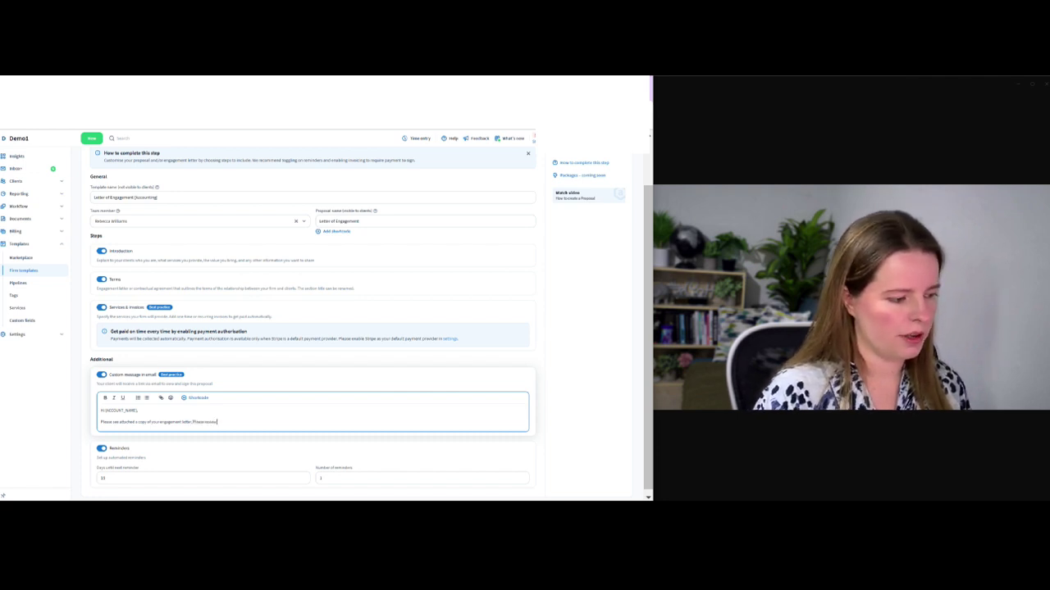
text( and sign if happy.)
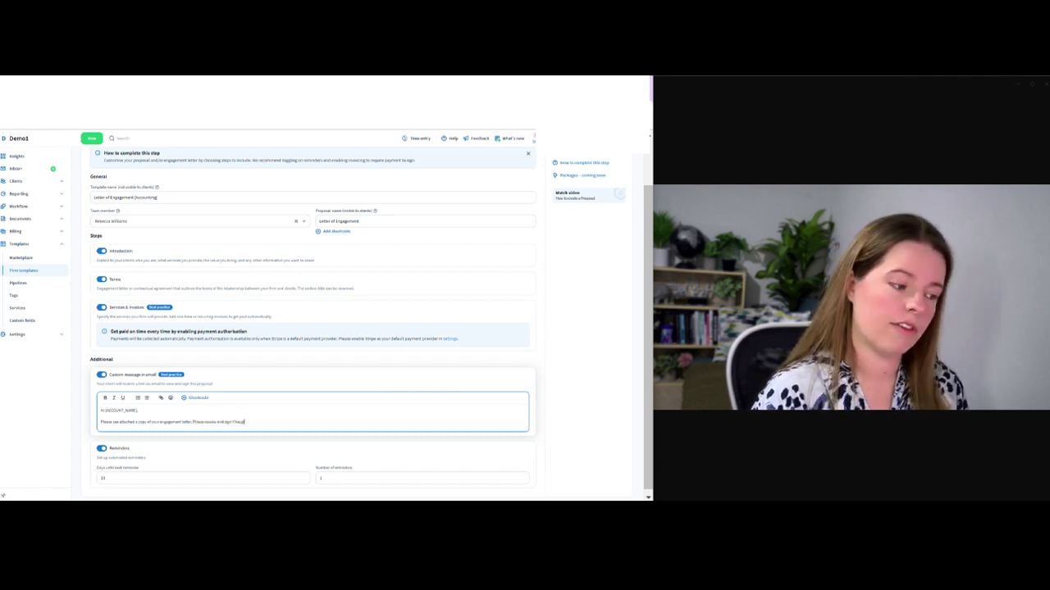
key(Return)
key(Return)
text(Kind regards)
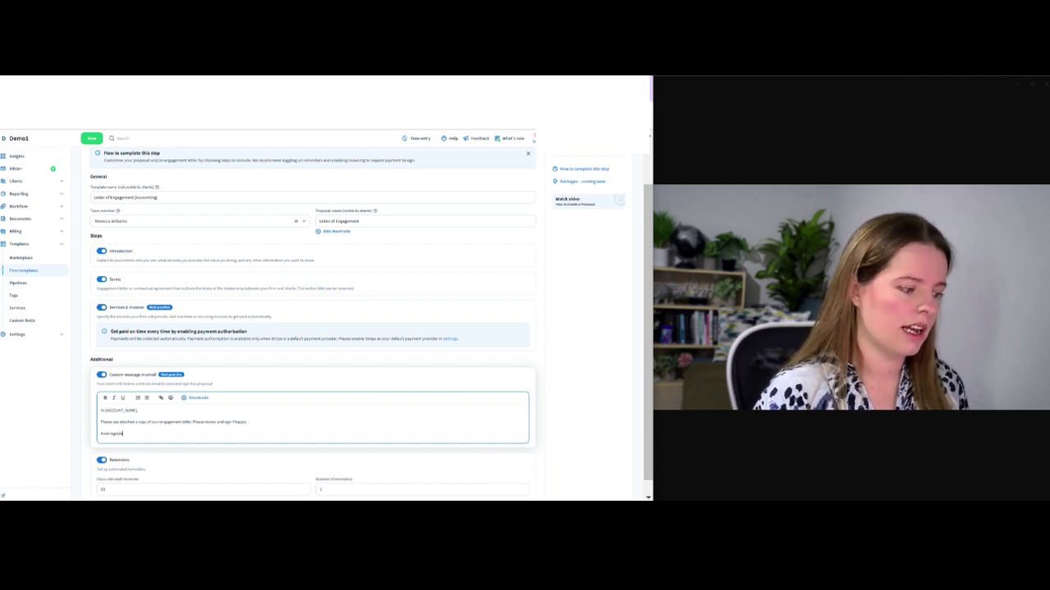
key(Return)
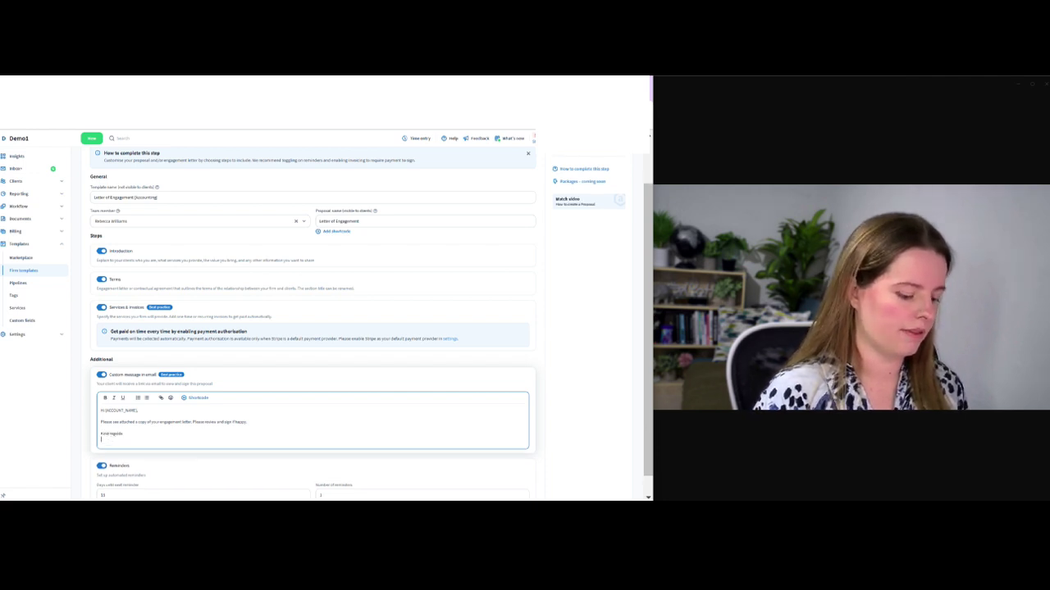
- Sign the custom email message with the sender's first name and proceed to the Introduction step
text(Rebecca)
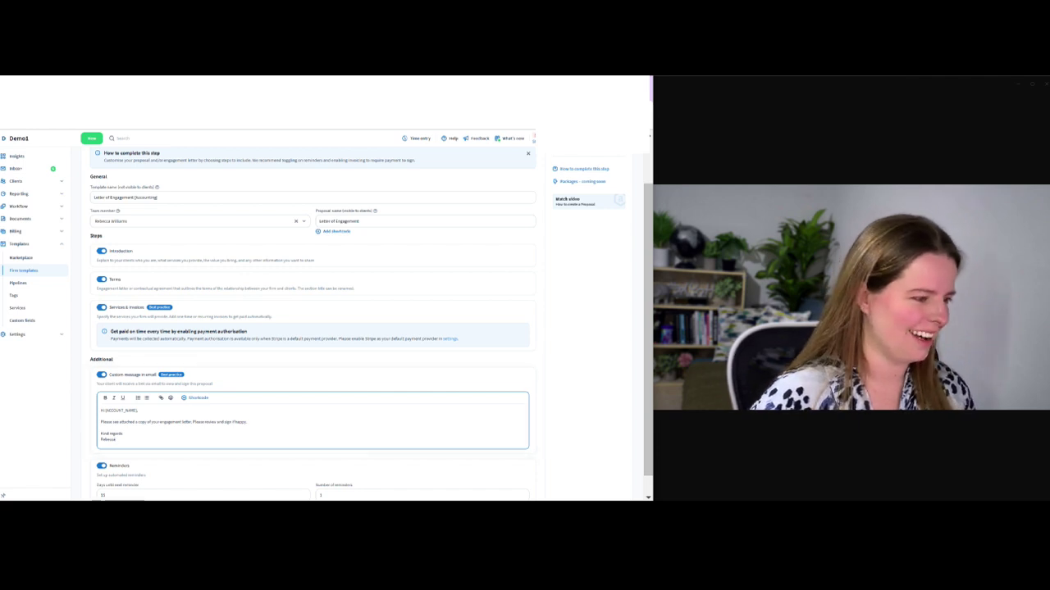
scroll(312, 328, up, 2)
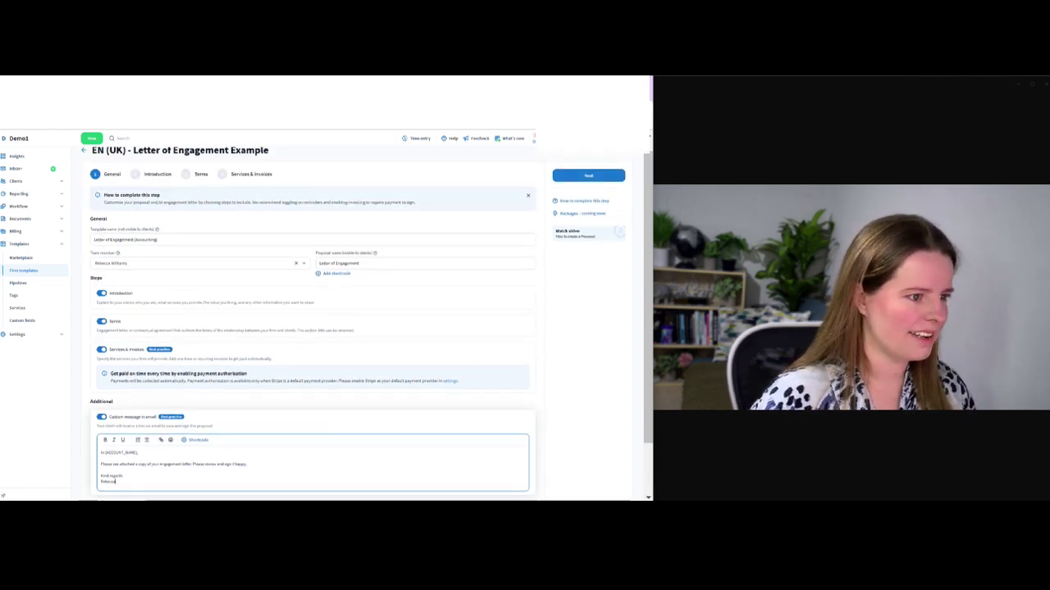
click(424, 277)
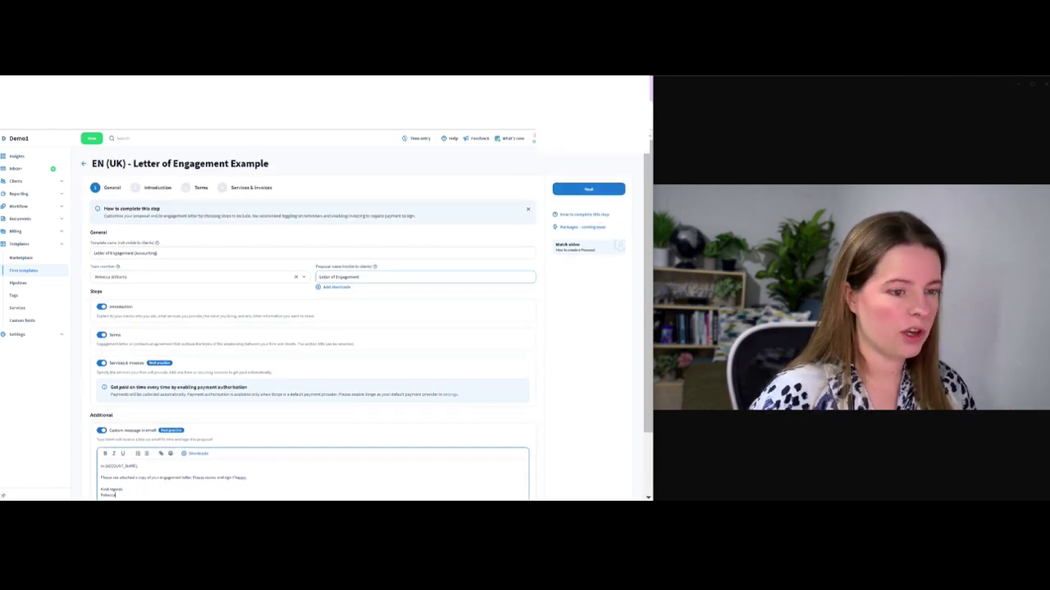
click(159, 252)
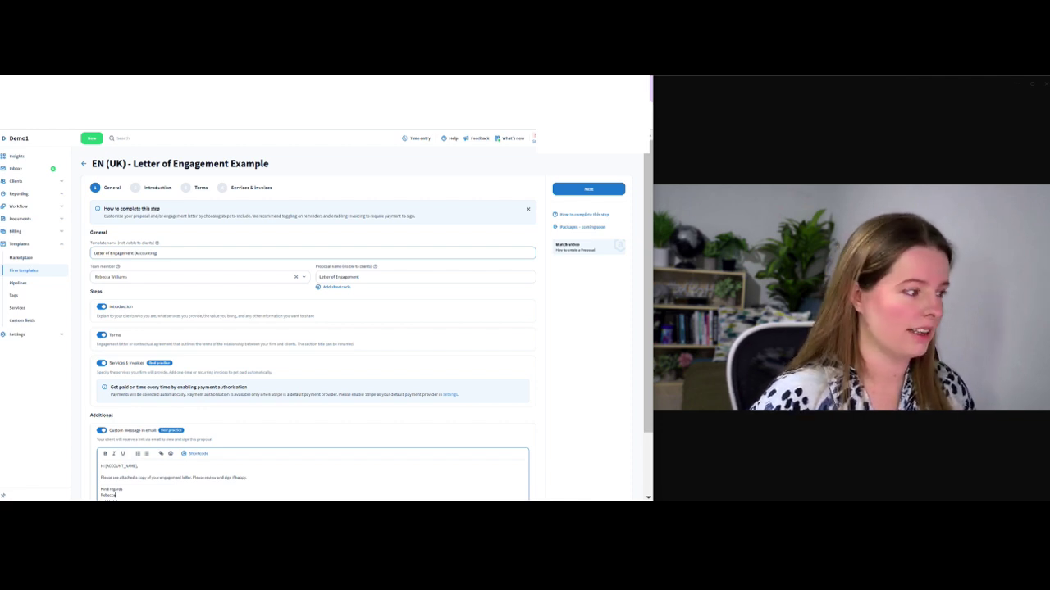
key(Tab)
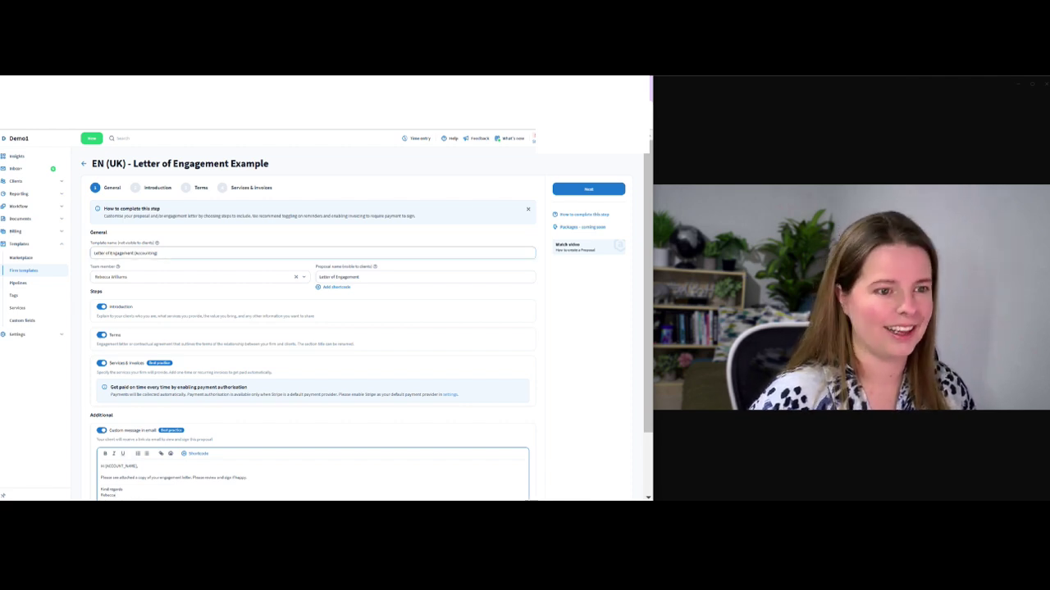
click(588, 188)
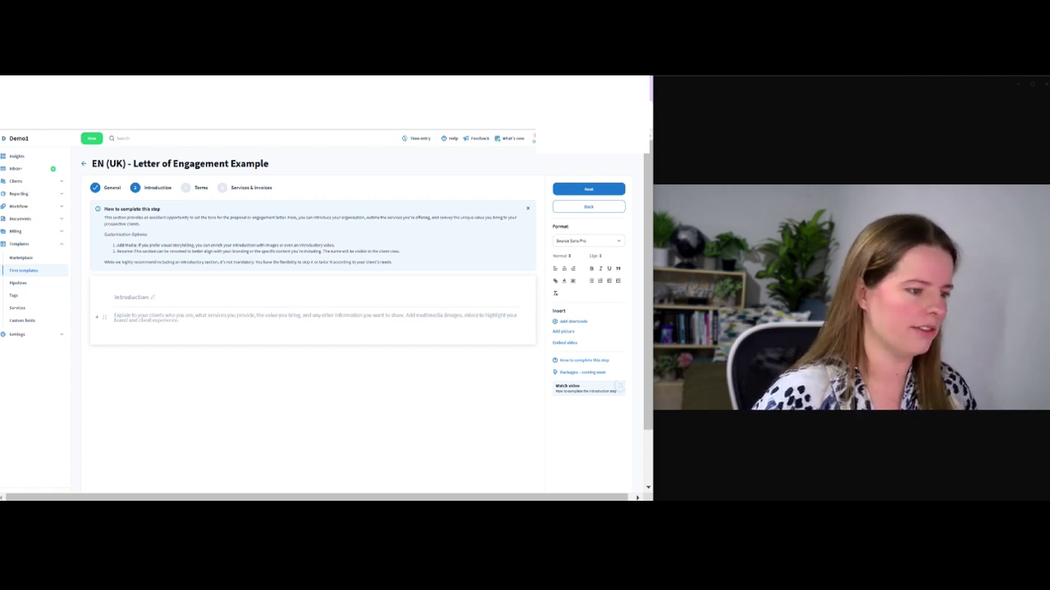
- Begin the introduction with "We are an established practice in the UK who offer a range of services from bookkeeping to self assessment to FD services."
click(114, 317)
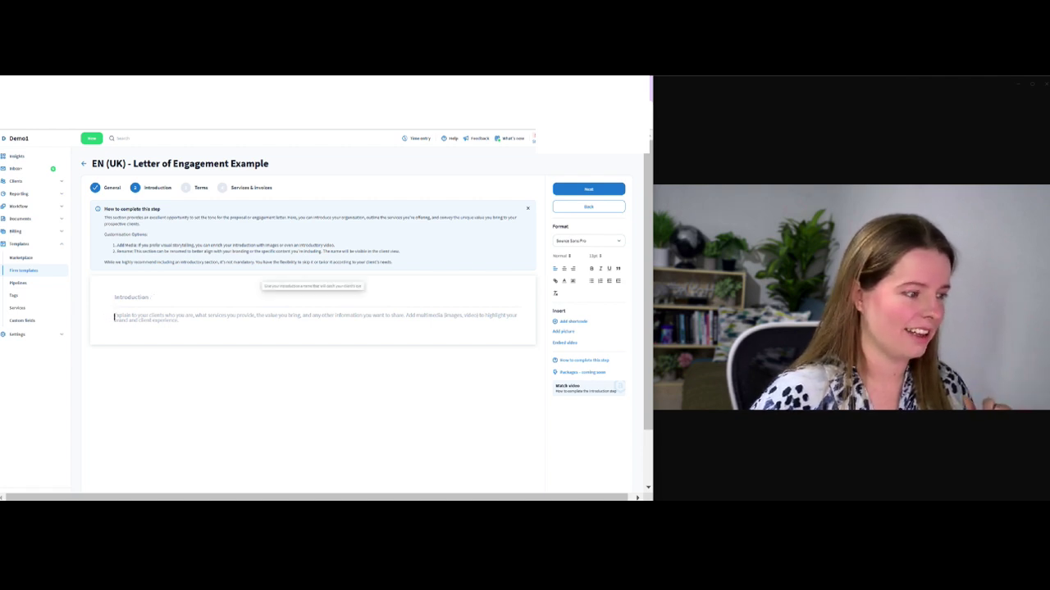
click(114, 317)
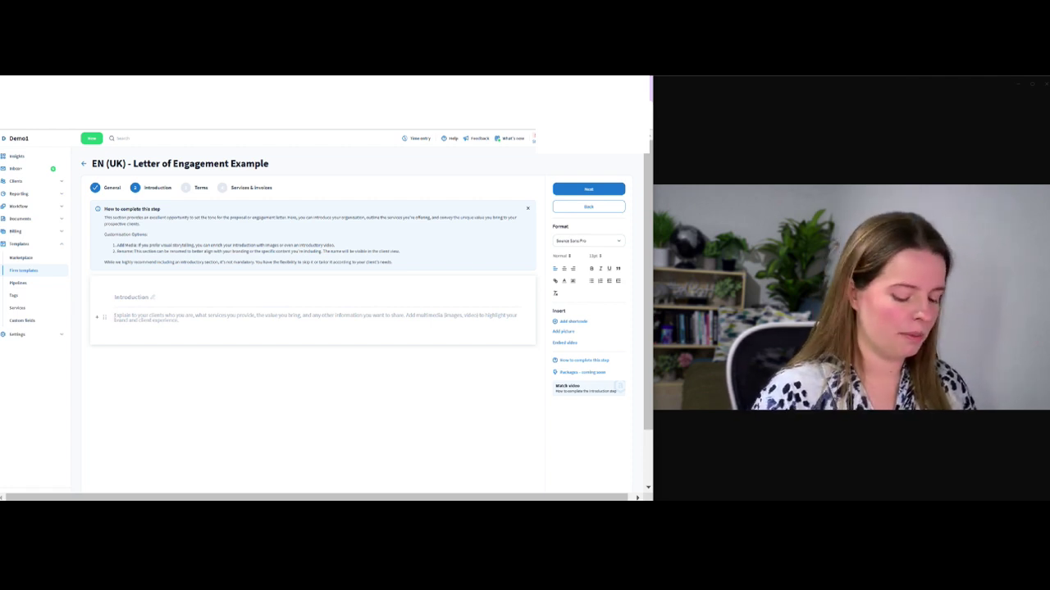
text(W)
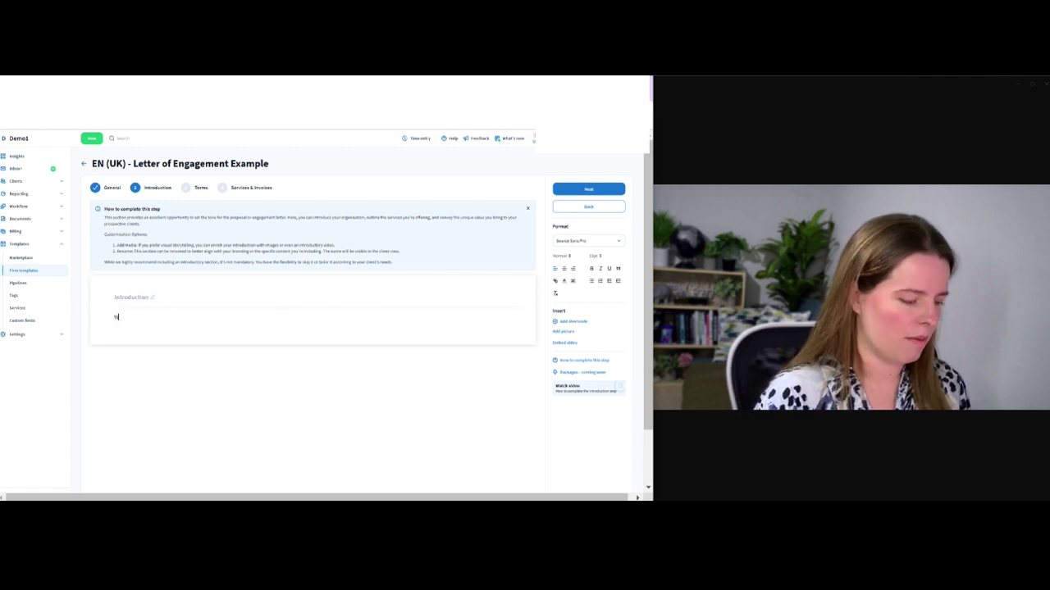
text(e are established)
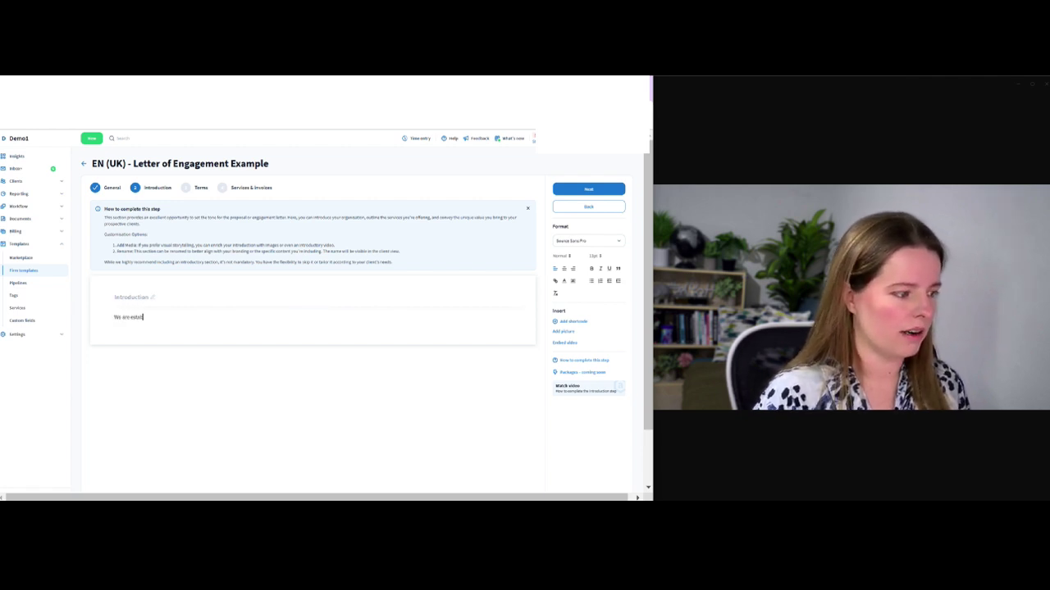
key(BackSpace)
key(BackSpace)
key(BackSpace)
key(BackSpace)
key(BackSpace)
key(BackSpace)
key(BackSpace)
key(BackSpace)
key(BackSpace)
key(BackSpace)
key(BackSpace)
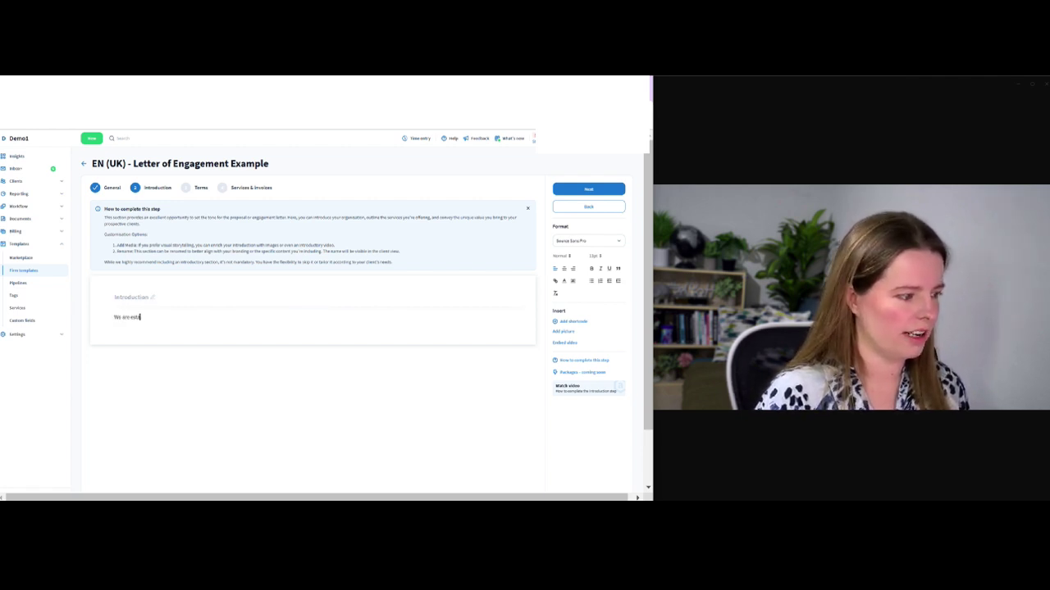
text(an established)
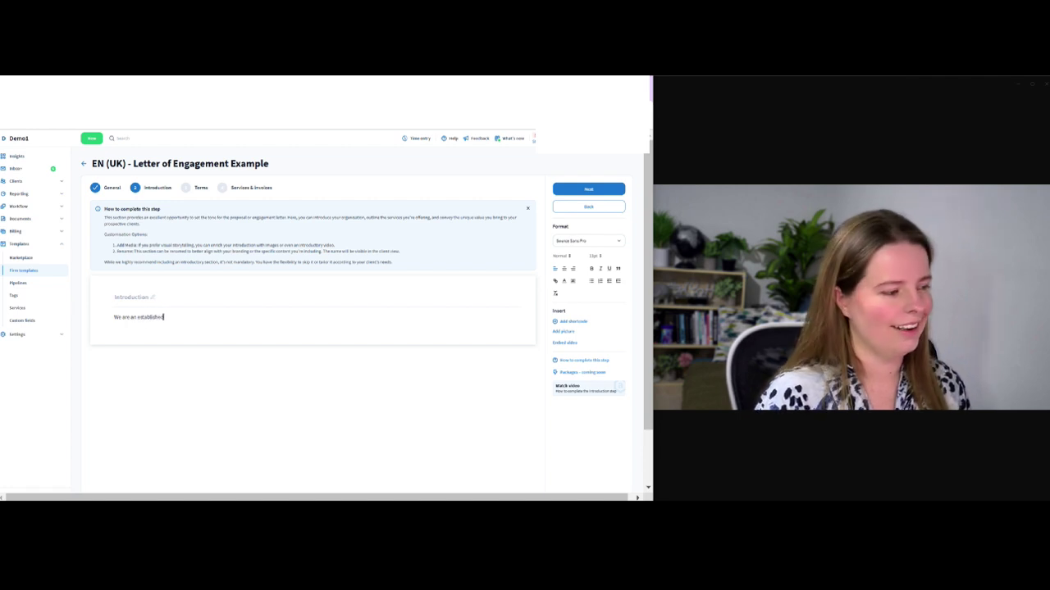
text( practice in the U)
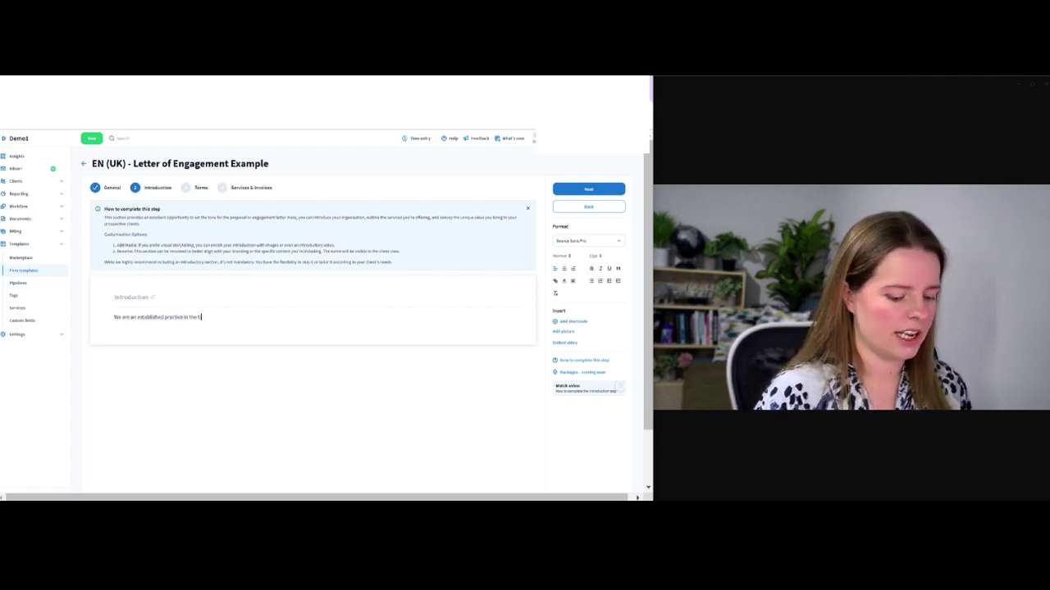
text(K who offer a ran)
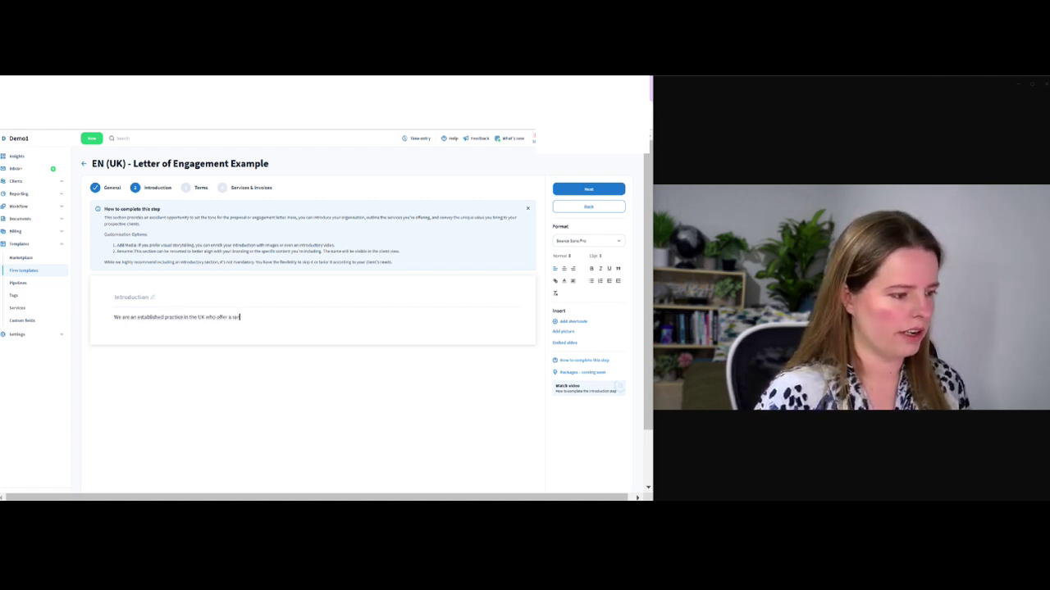
text(ge of services from bookkeepin)
text(g to self as)
text(sessment)
text( to FD an)
text(vices. We)
- Continue the introduction with "We were founded a decade ago in the North of England following a breakthrough"
text( were founded)
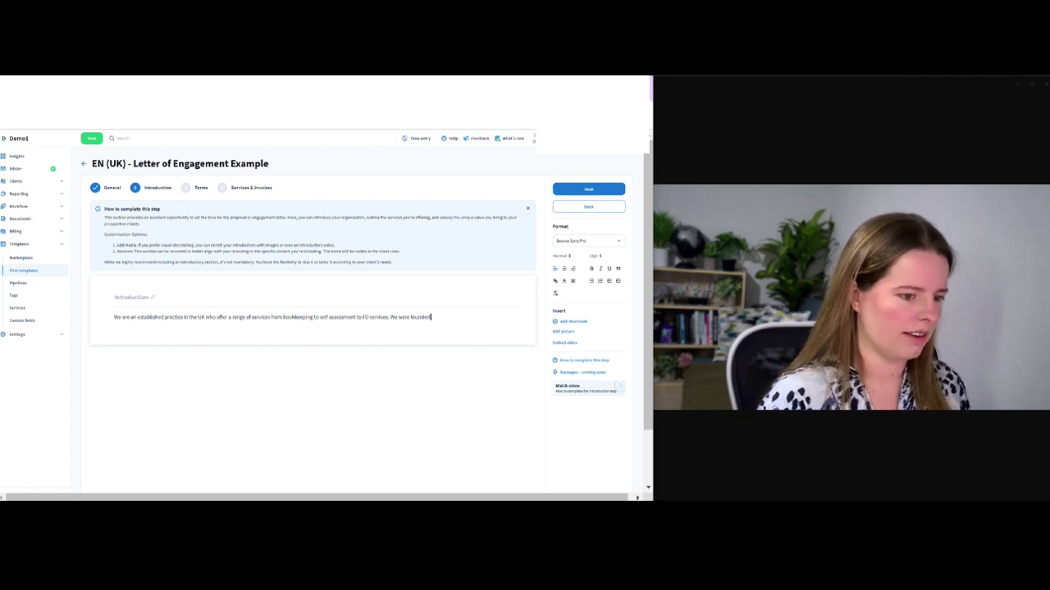
text( a decade ago in the North of)
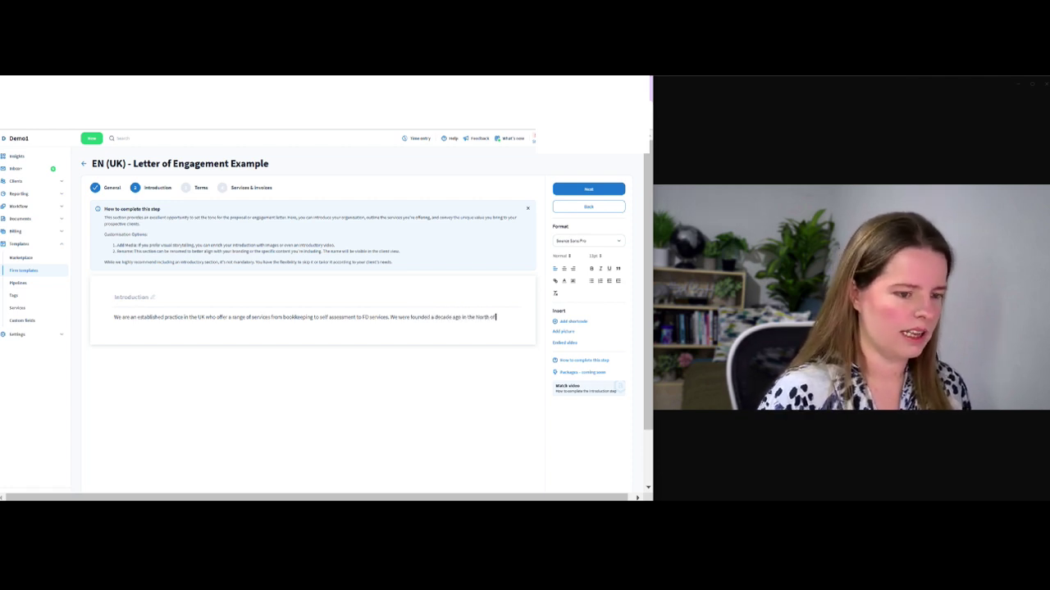
text( England following a breakthro)
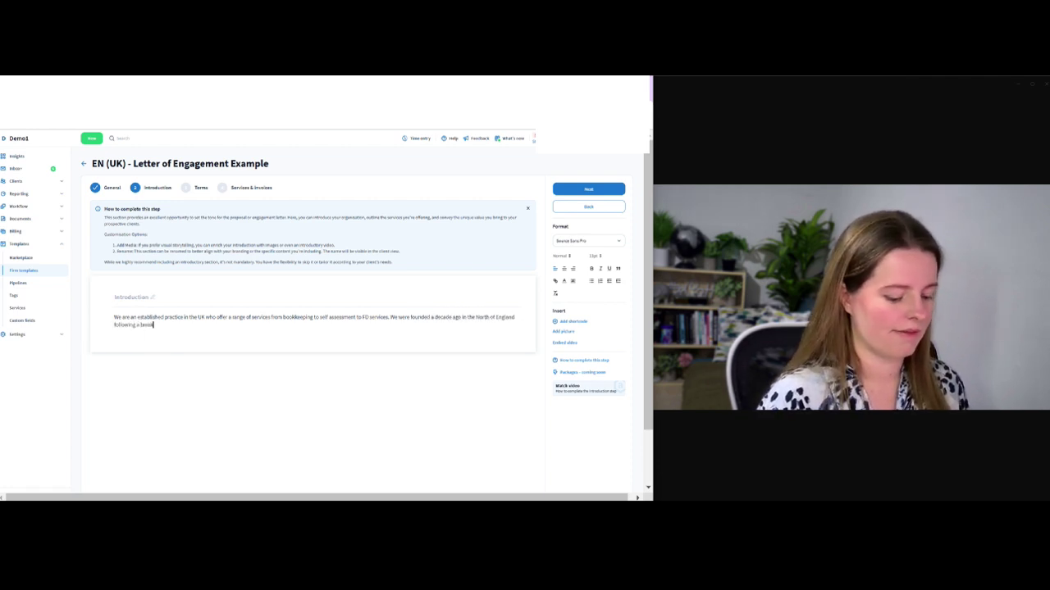
text(ugh)
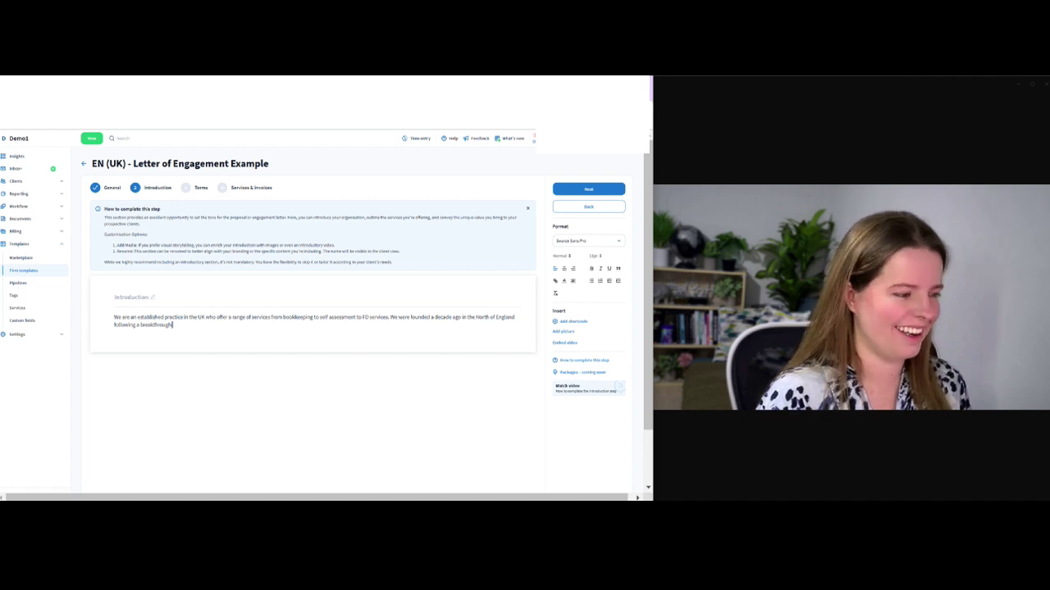
- Add "by our Director [first name] who wanted to give back to clients and support them further through offering digital support services alongside face to face."
text( by our Director Rebecca who wanted to give back to clients and support them further through offering)
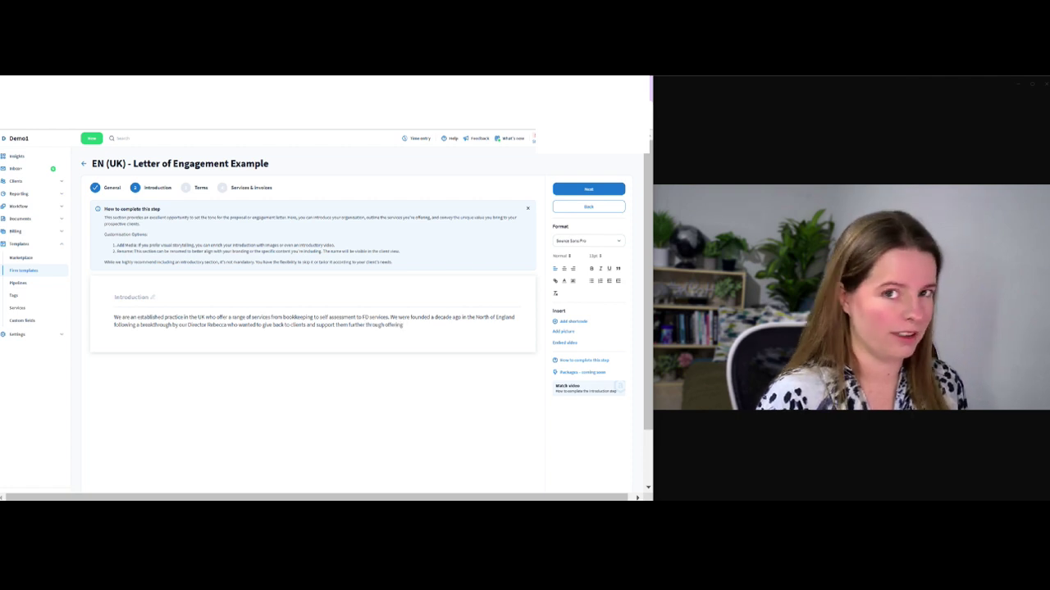
text( digital support services alongside face to face.)
key(Return)
key(Return)
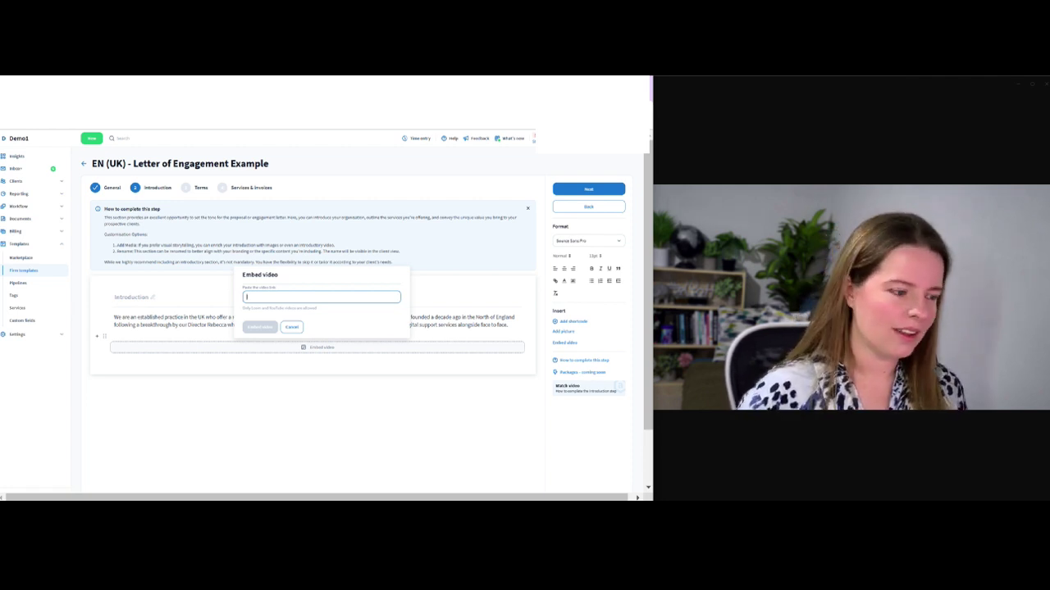
- Embed the copied YouTube video "How to budget for beginners through Excel with an Accountant" below the introduction text
key(Escape)
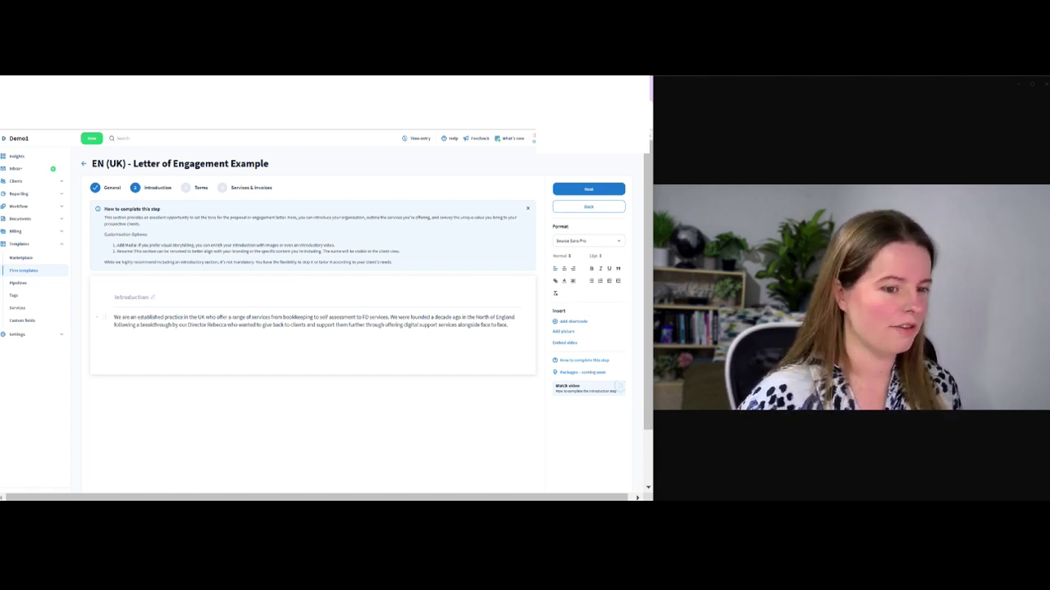
click(564, 343)
key(ctrl+v)
key(Return)
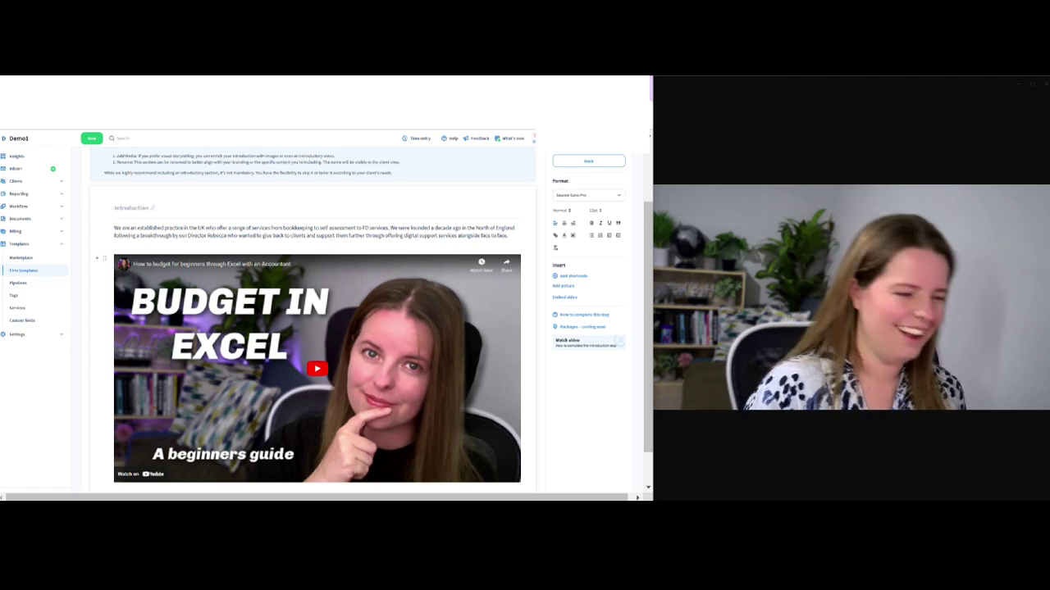
scroll(317, 345, down, 1)
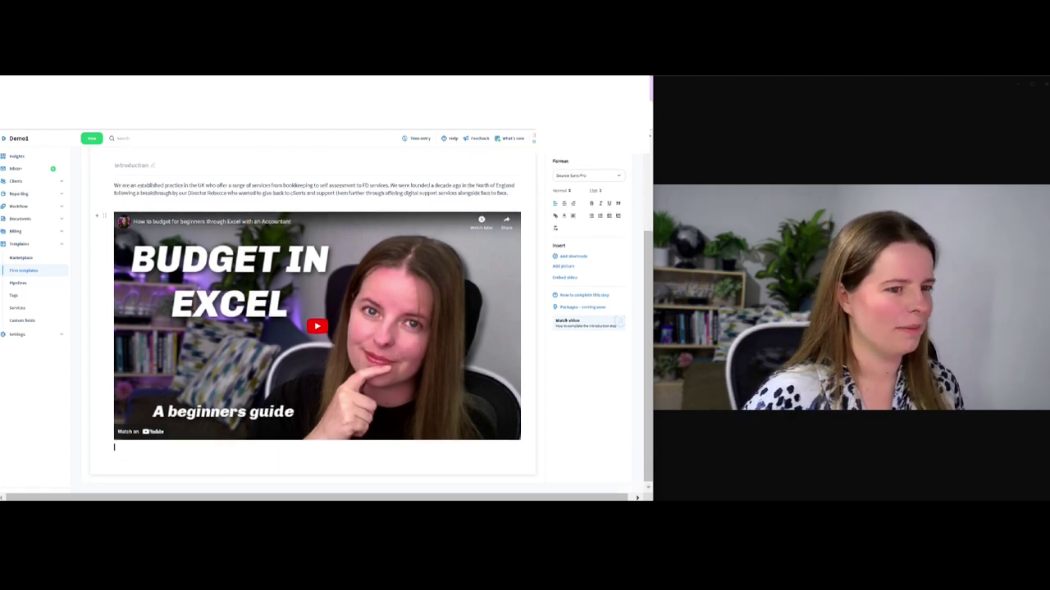
scroll(313, 320, up, 1)
scroll(318, 344, up, 2)
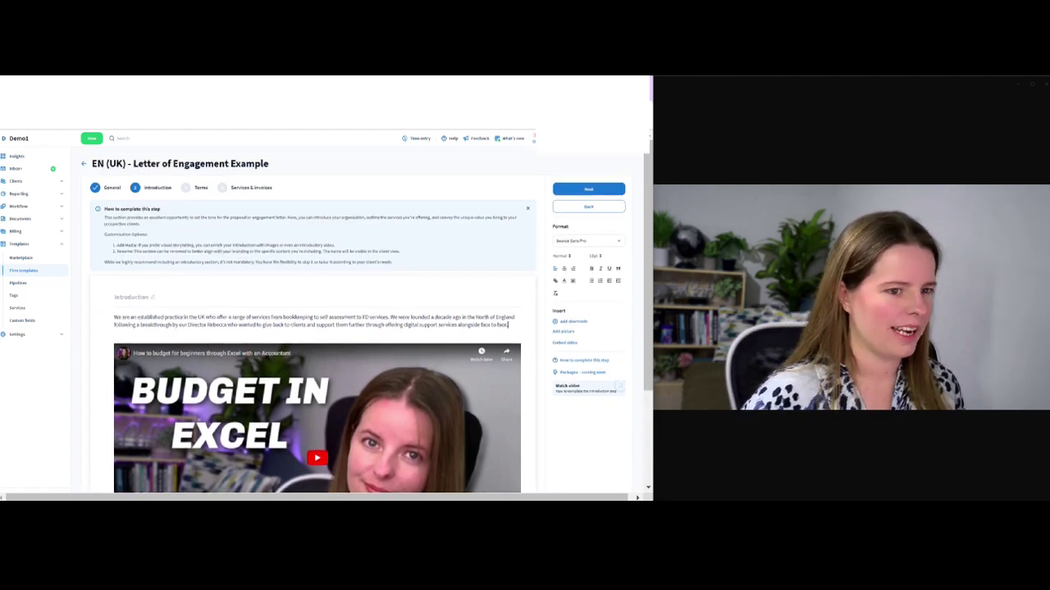
- Proceed to the Terms step and review the example contract from the opening clauses through to the conclusion
click(588, 189)
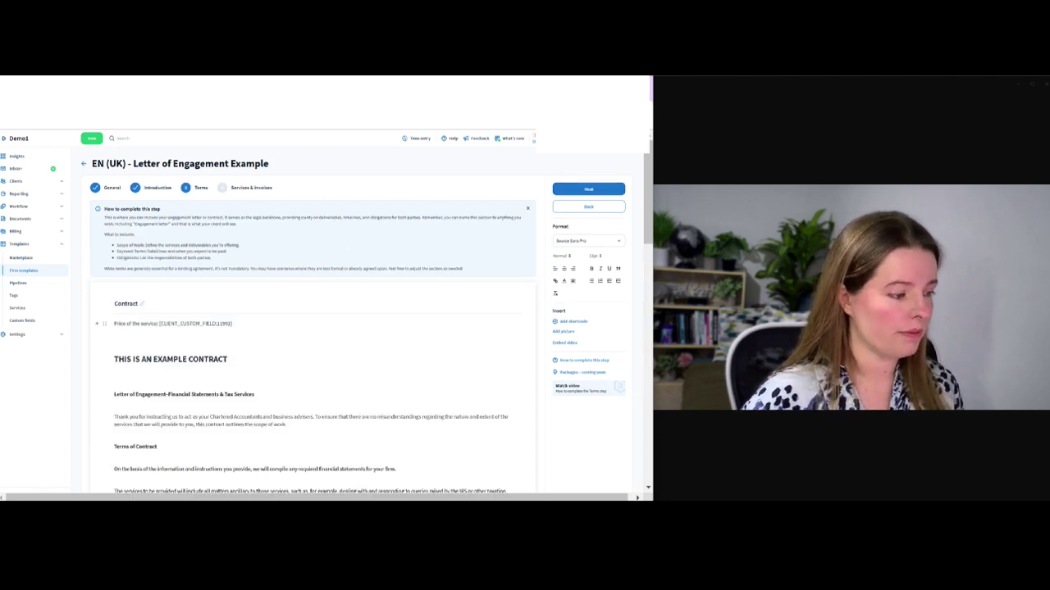
scroll(318, 345, down, 5)
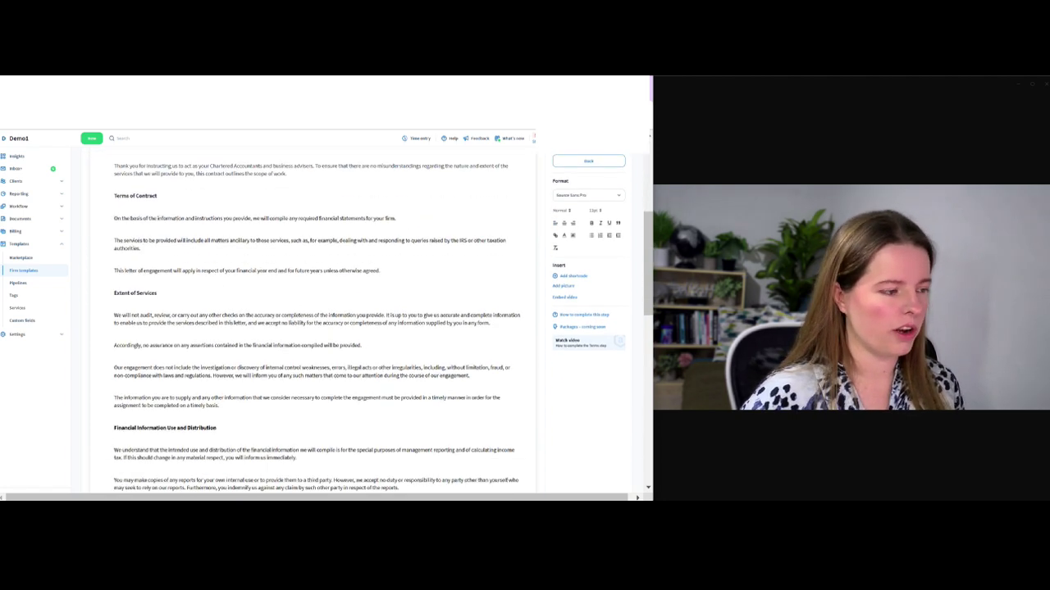
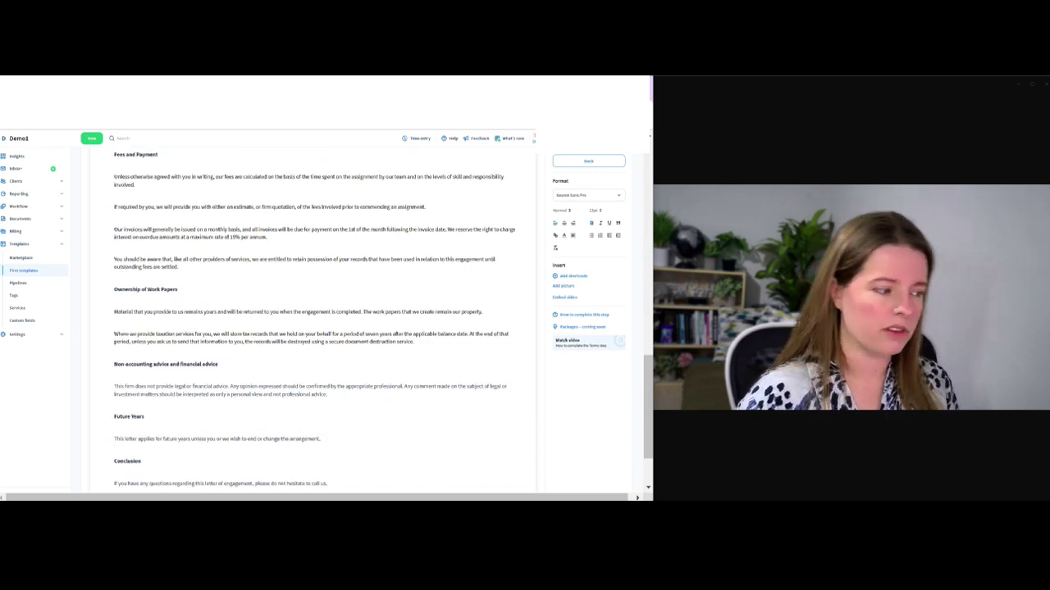
scroll(315, 319, up, 5)
scroll(316, 320, up, 5)
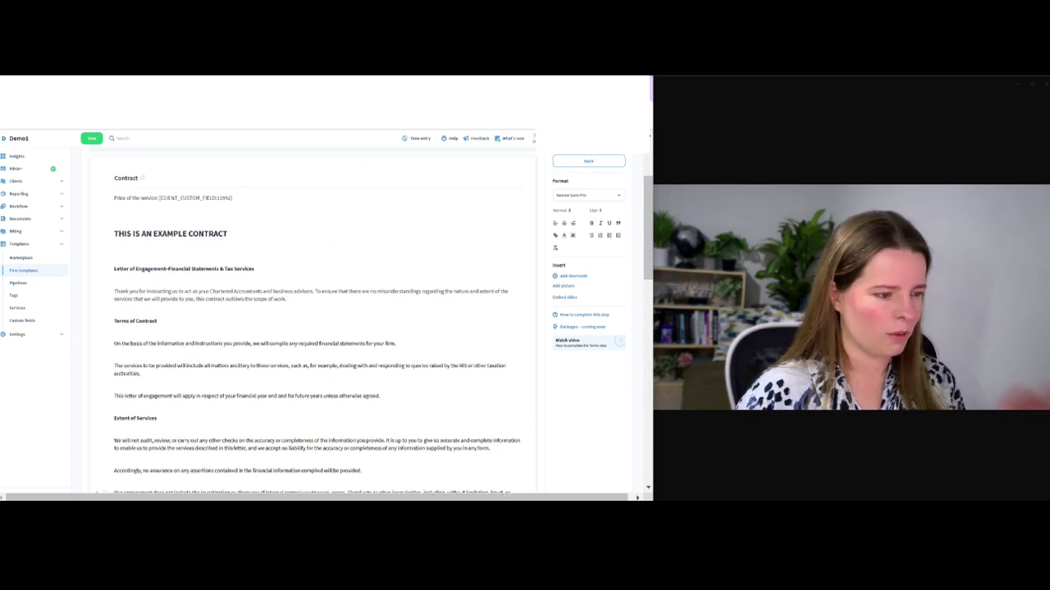
scroll(316, 320, up, 1)
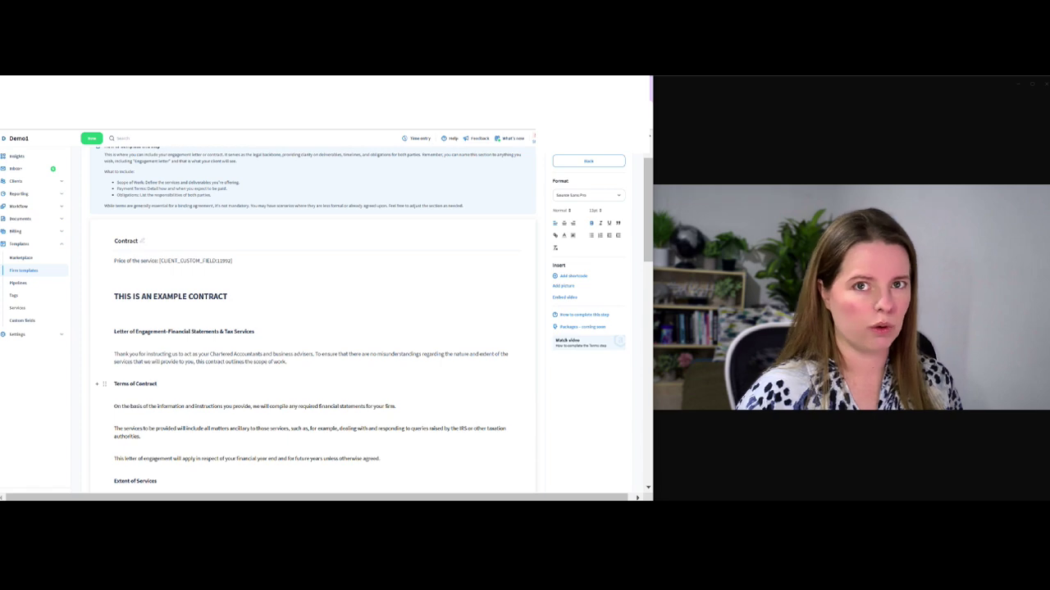
scroll(312, 320, down, 7)
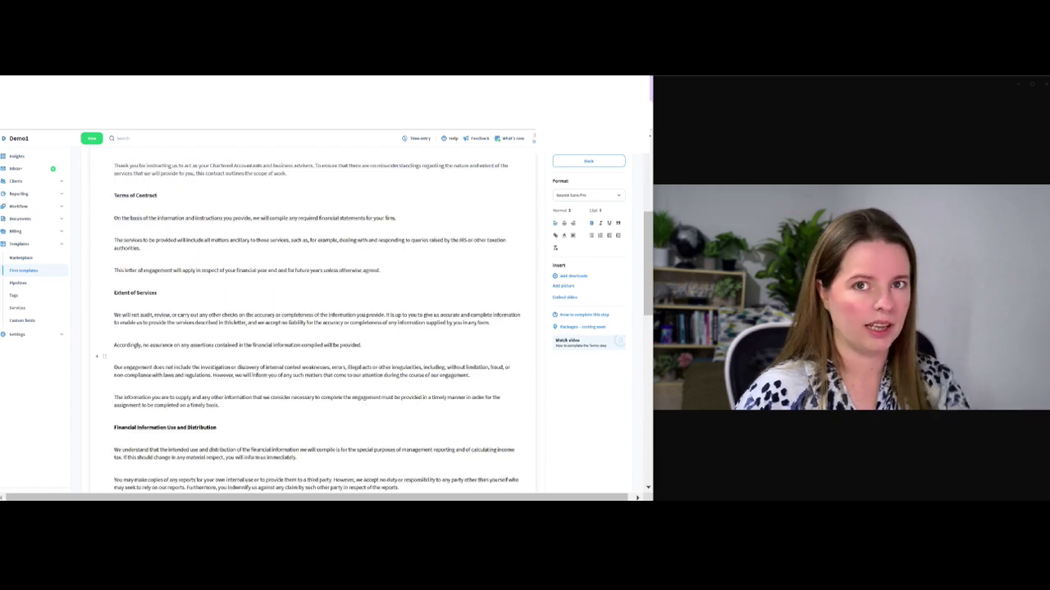
scroll(311, 320, down, 10)
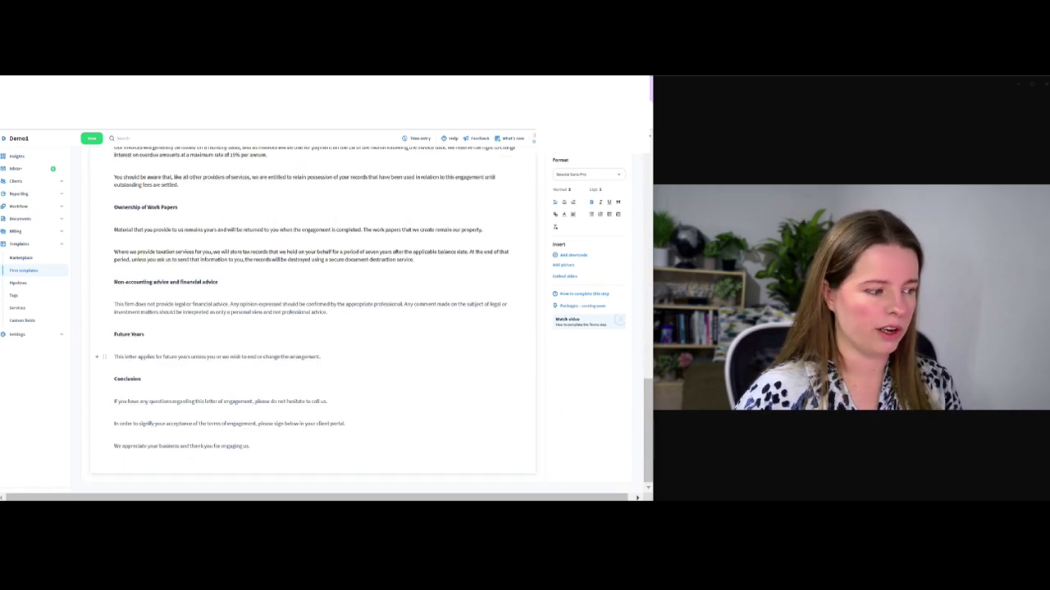
scroll(311, 320, up, 2)
scroll(311, 320, up, 15)
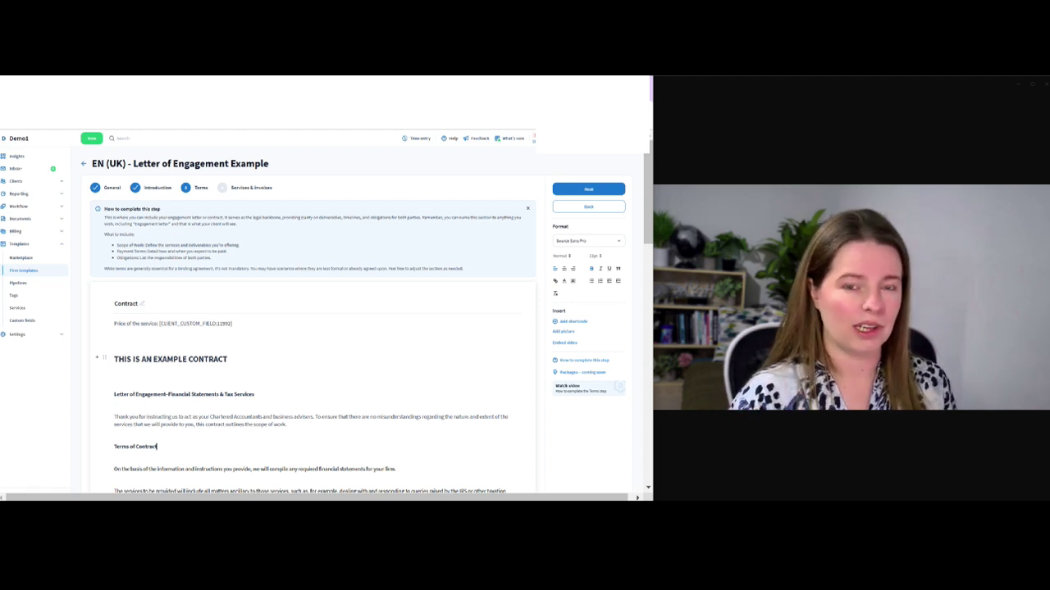
- Read through the example contract's clauses again, covering scope, extent of services, information use, liability, fees, work papers and conclusion
click(255, 394)
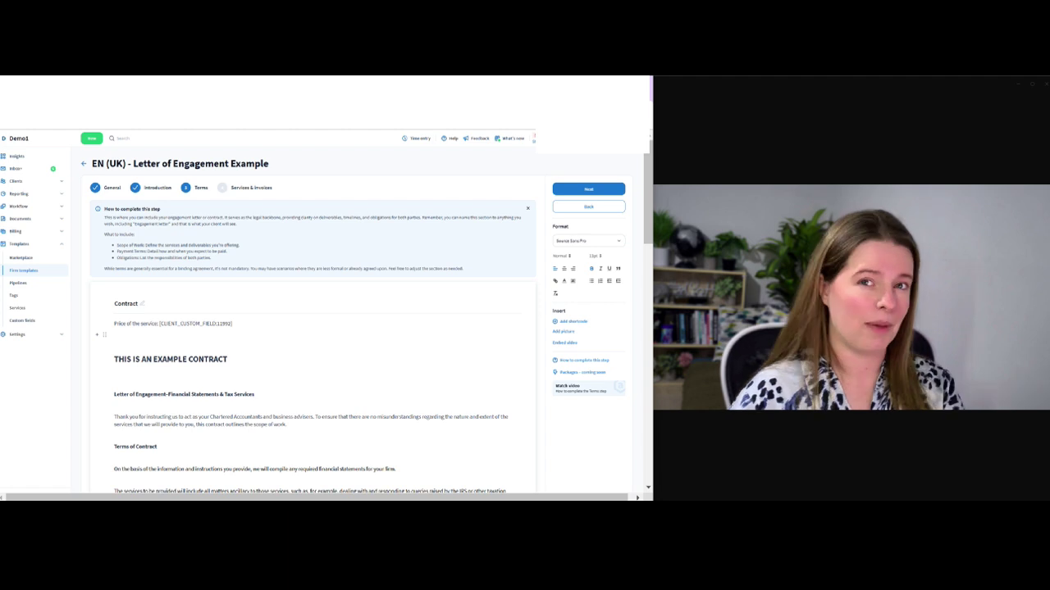
scroll(312, 328, down, 3)
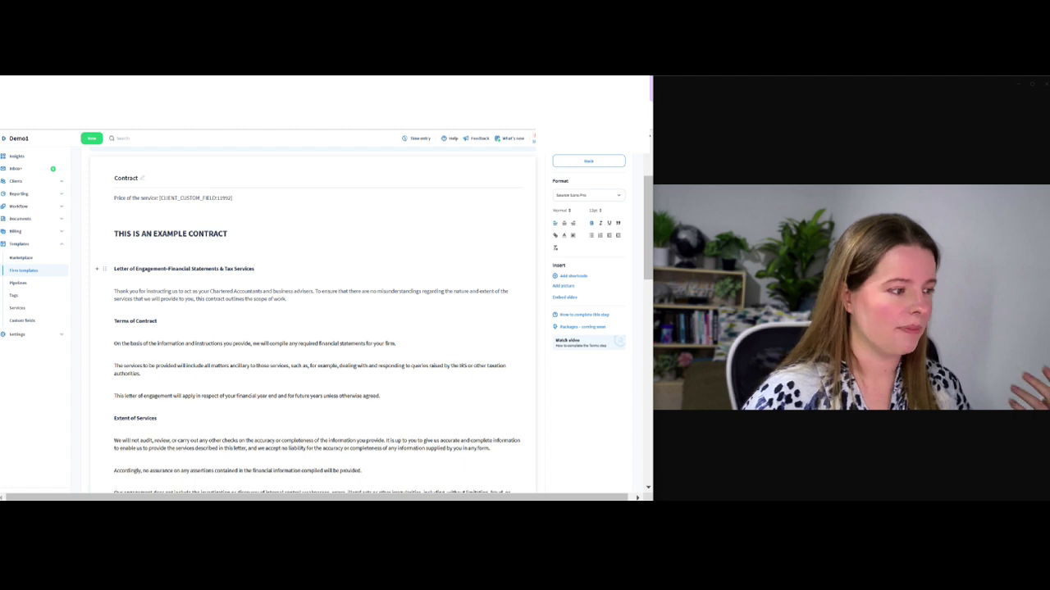
drag(142, 269, 254, 269)
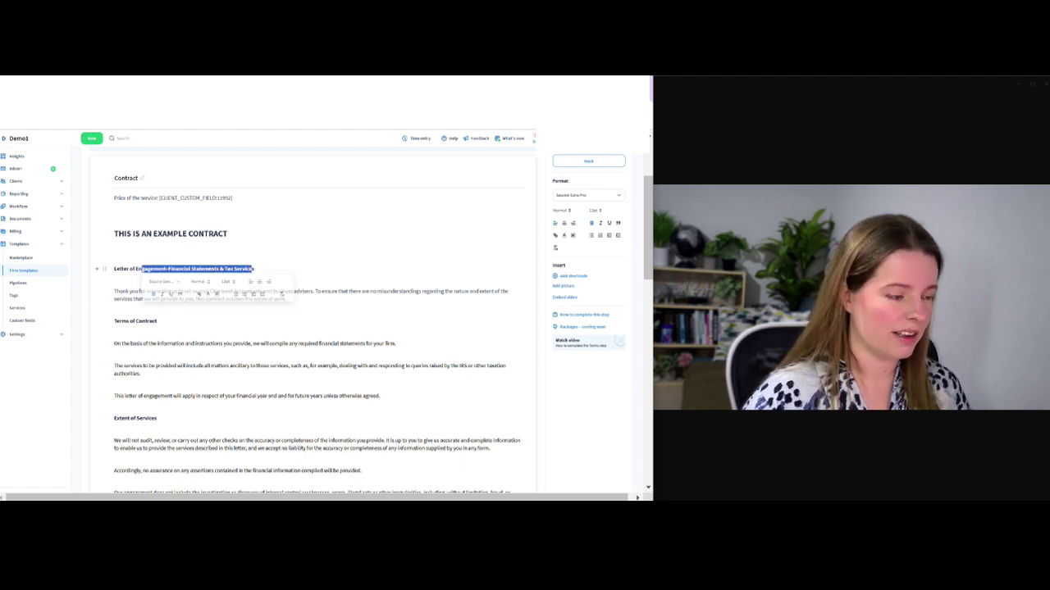
click(244, 269)
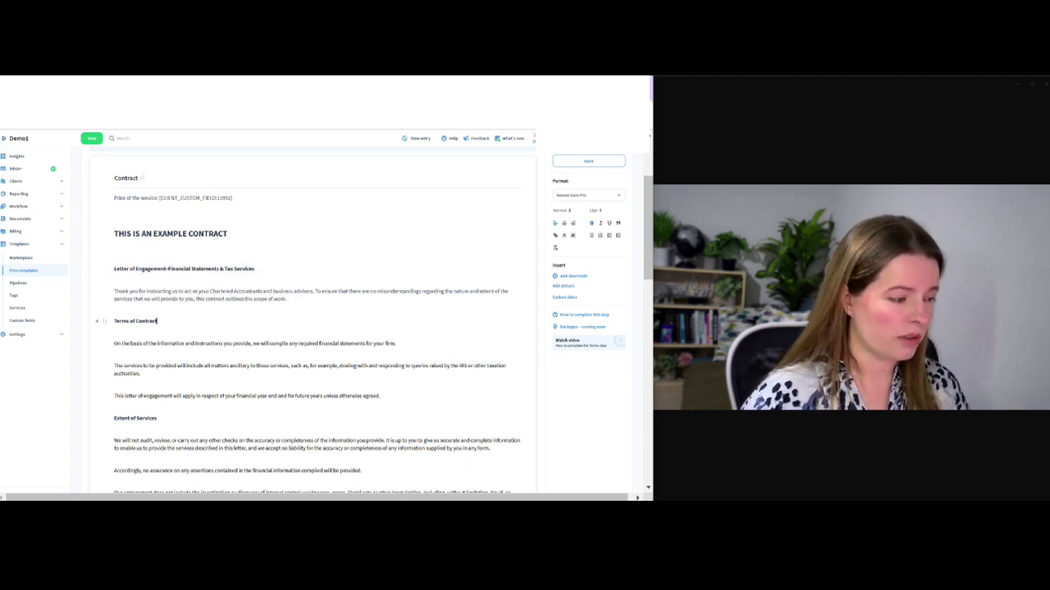
scroll(197, 238, down, 2)
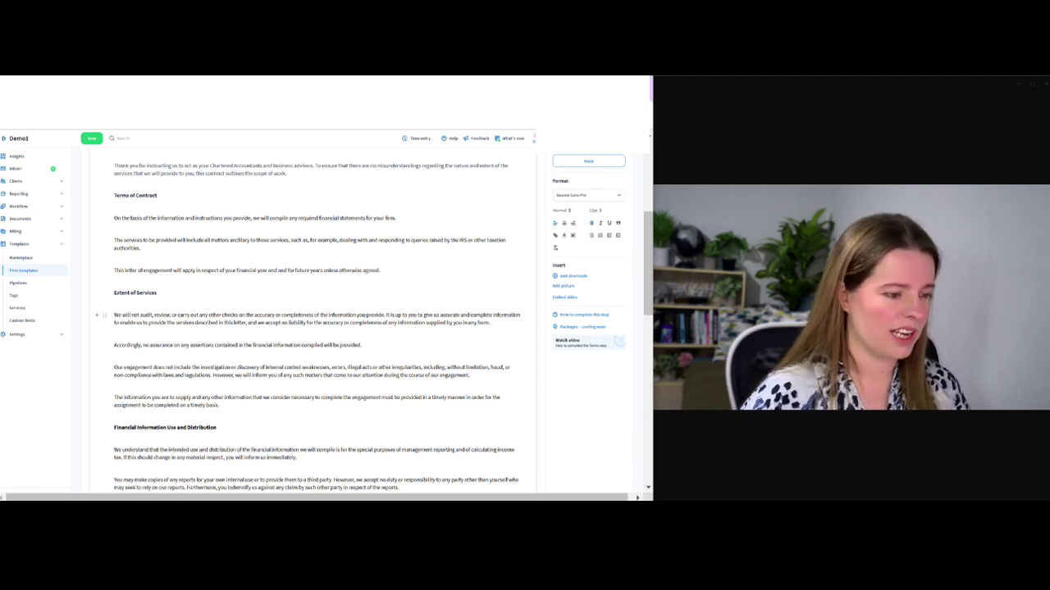
scroll(311, 320, down, 2)
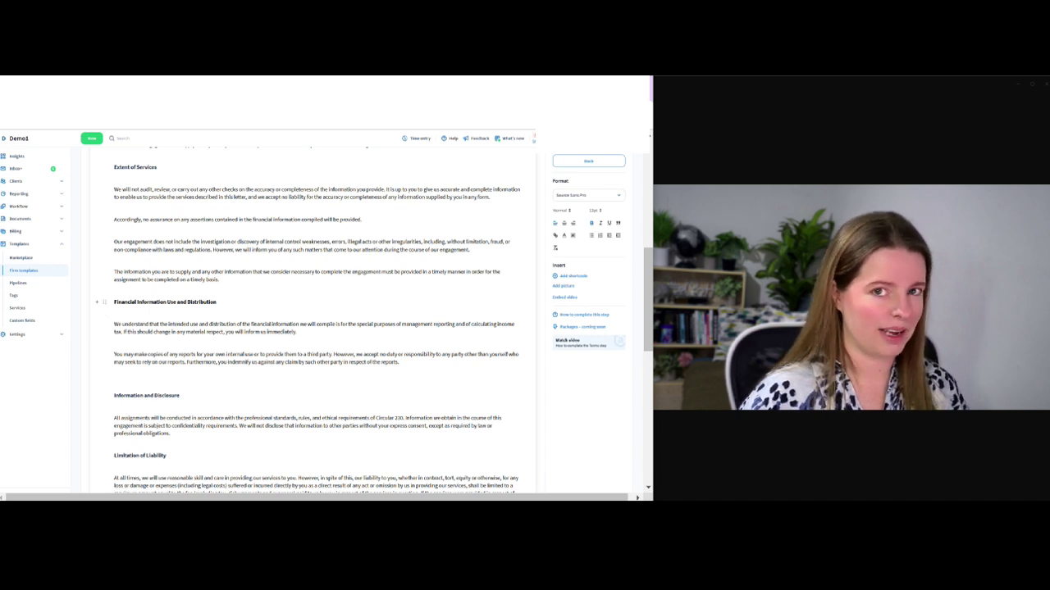
scroll(312, 320, down, 1)
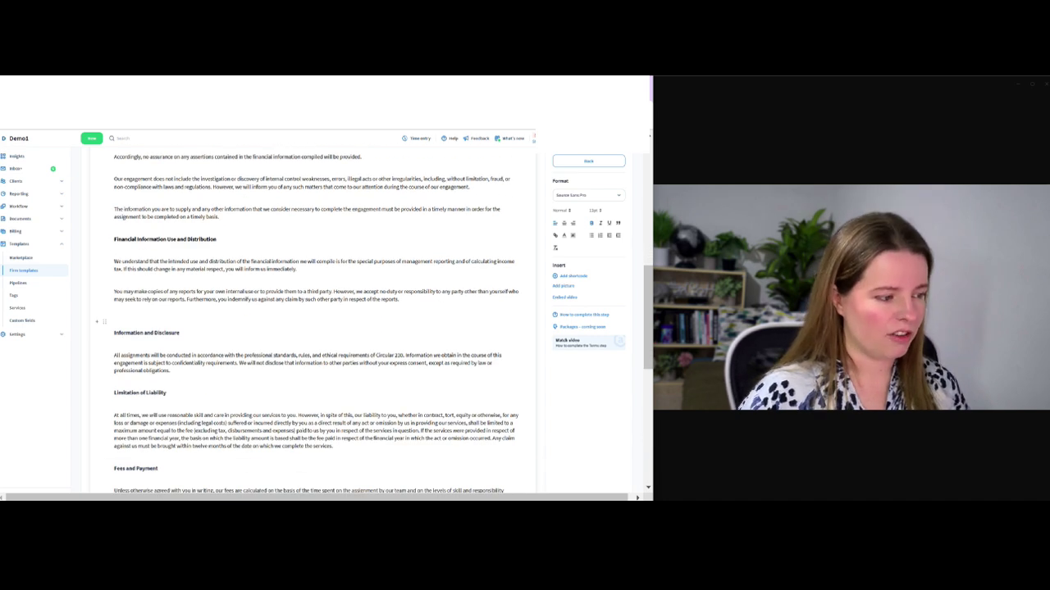
scroll(311, 332, down, 1)
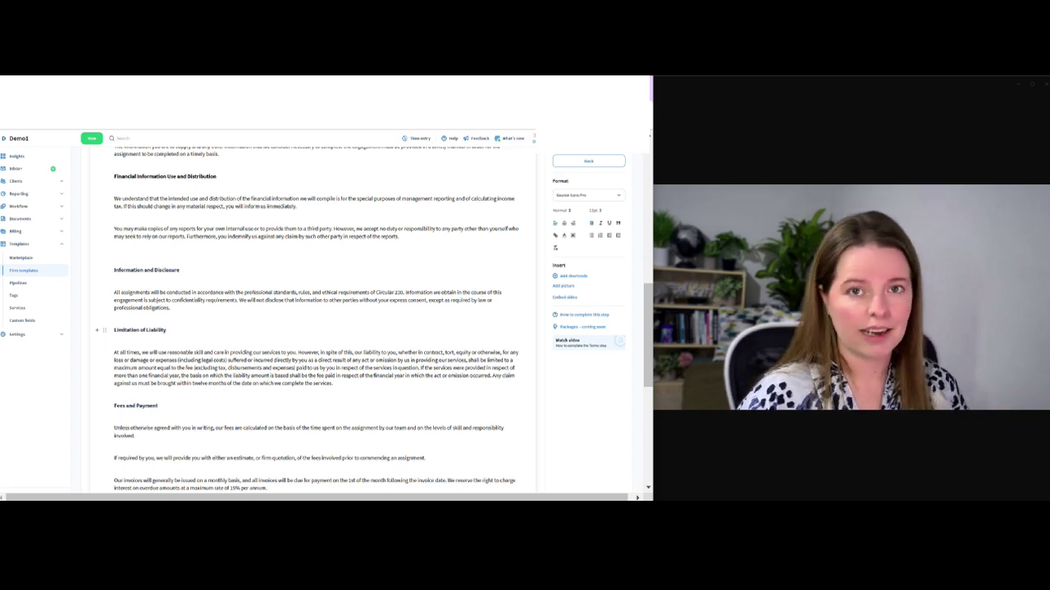
scroll(311, 320, down, 3)
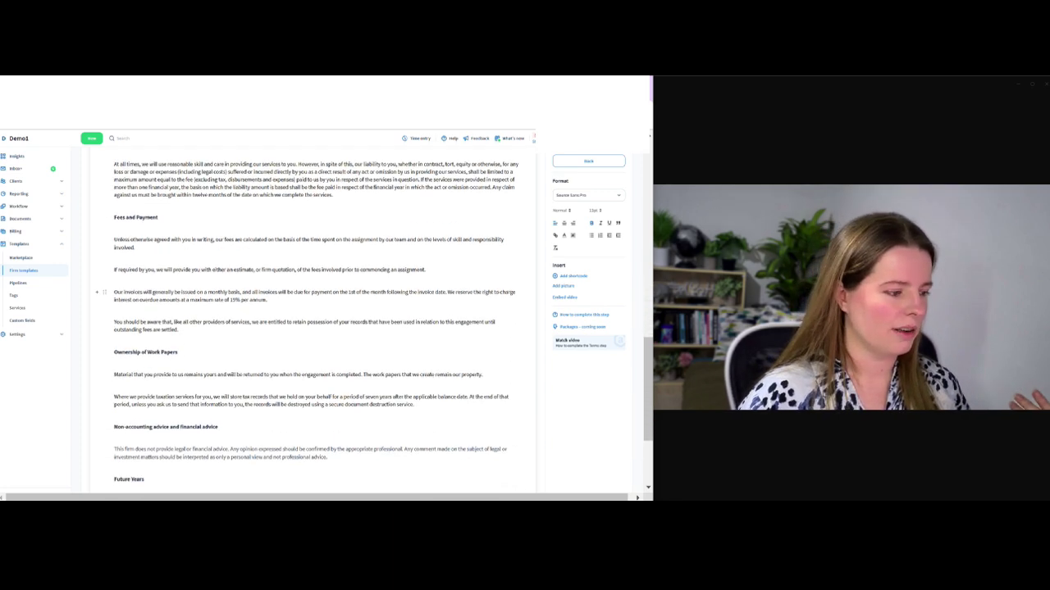
scroll(312, 320, down, 2)
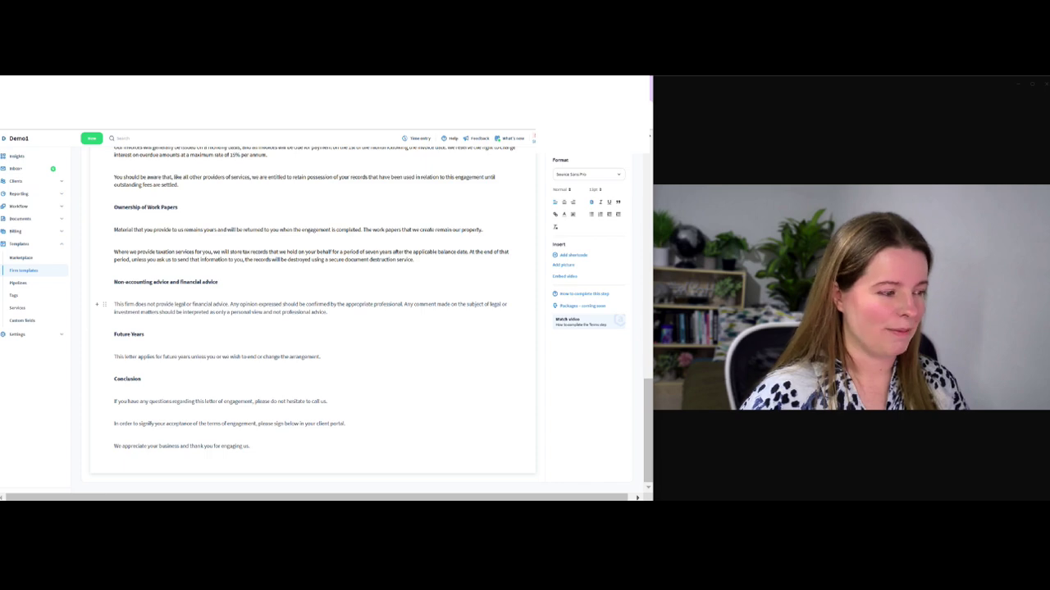
scroll(311, 320, up, 15)
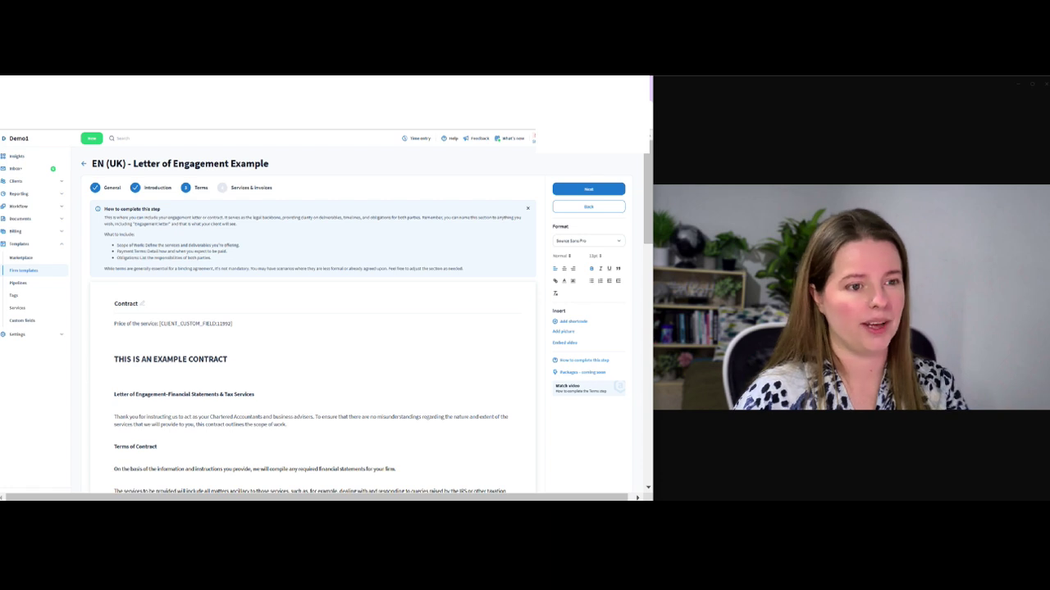
scroll(312, 320, down, 1)
scroll(312, 320, up, 1)
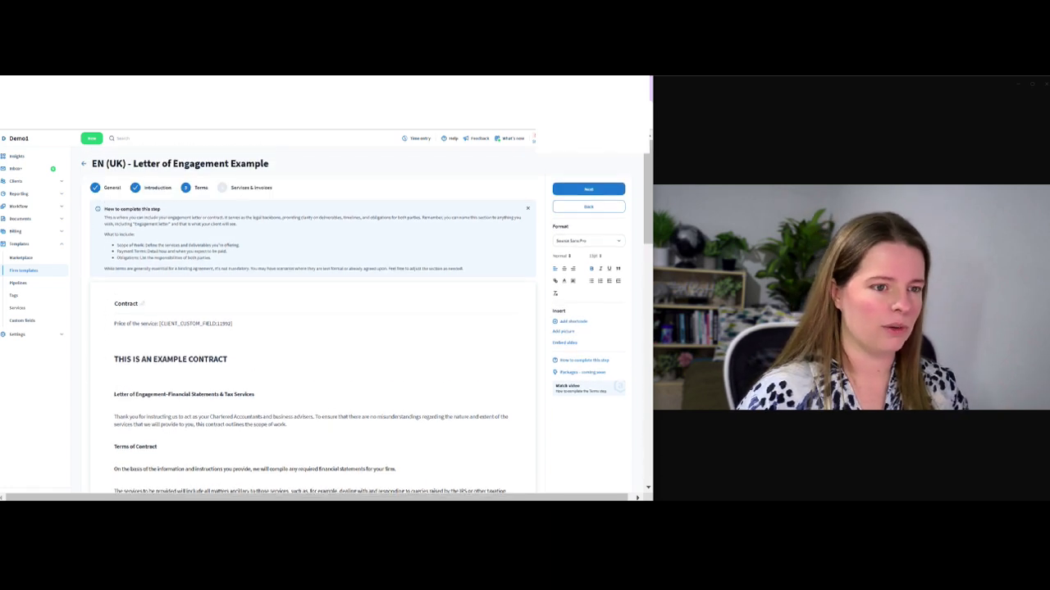
- Proceed to the Services & Invoices step and choose the option to add an invoice or ask for deposit
click(588, 189)
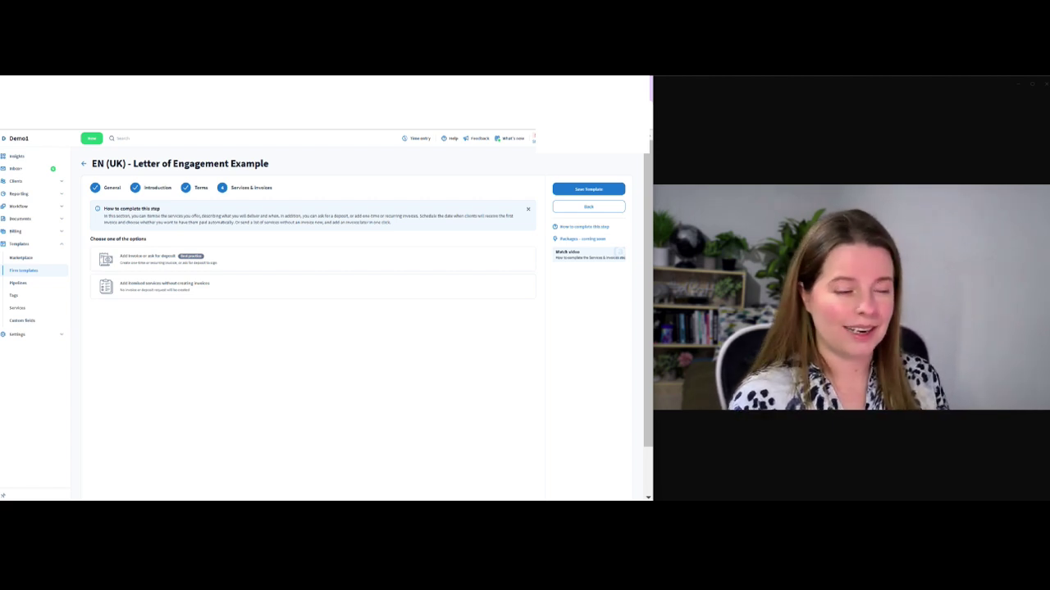
click(312, 260)
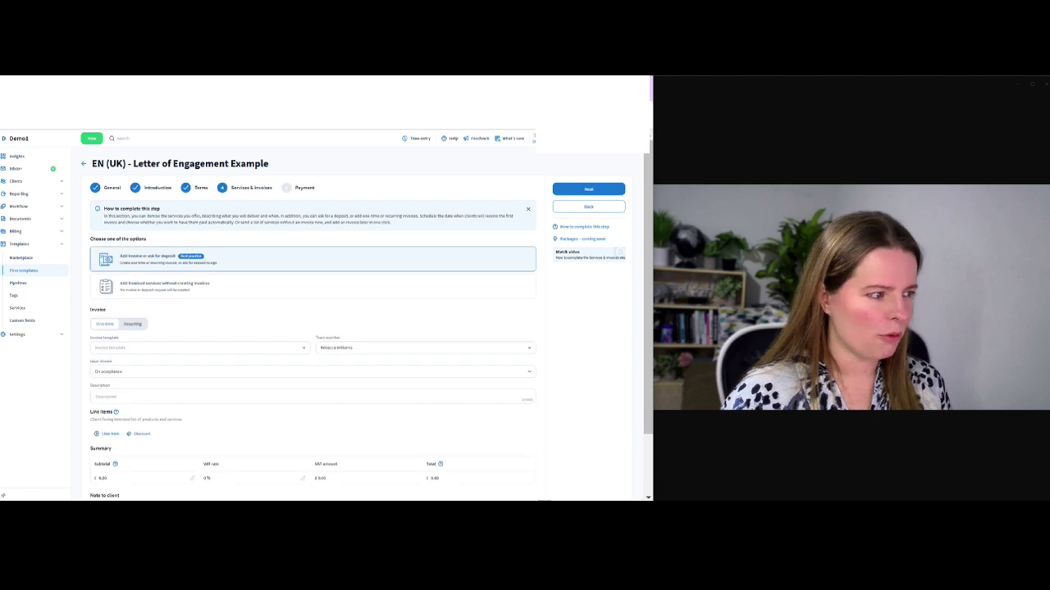